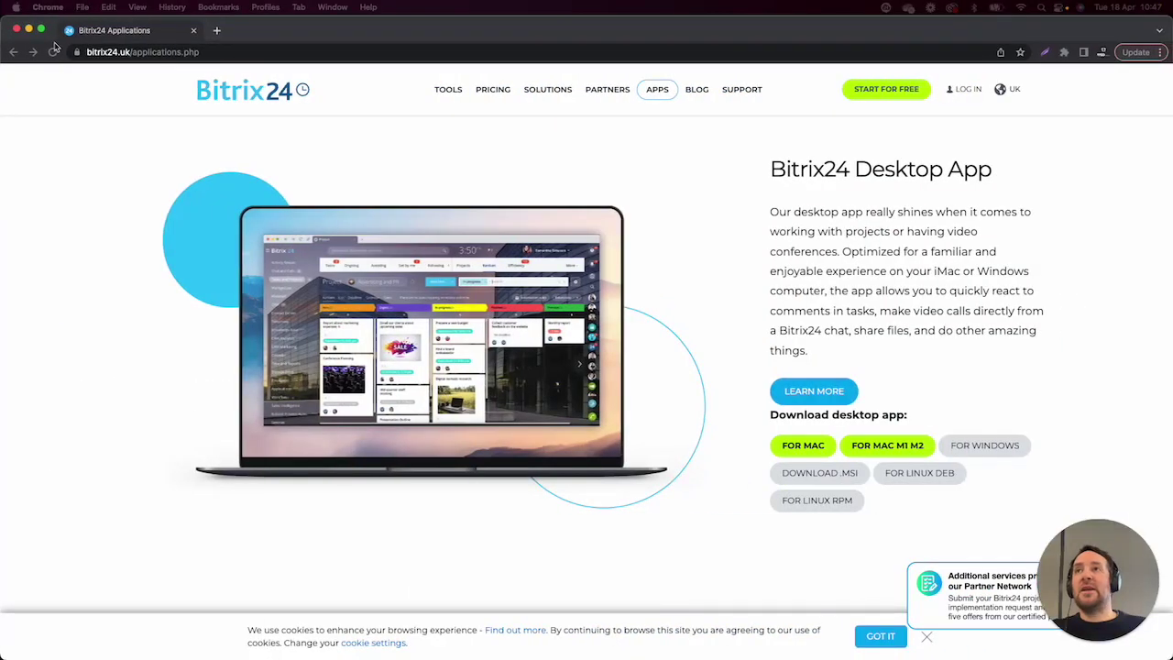
Put away the browser and Downloads windows and bring the Bitrix24 desktop app's feed window to the front
click(29, 30)
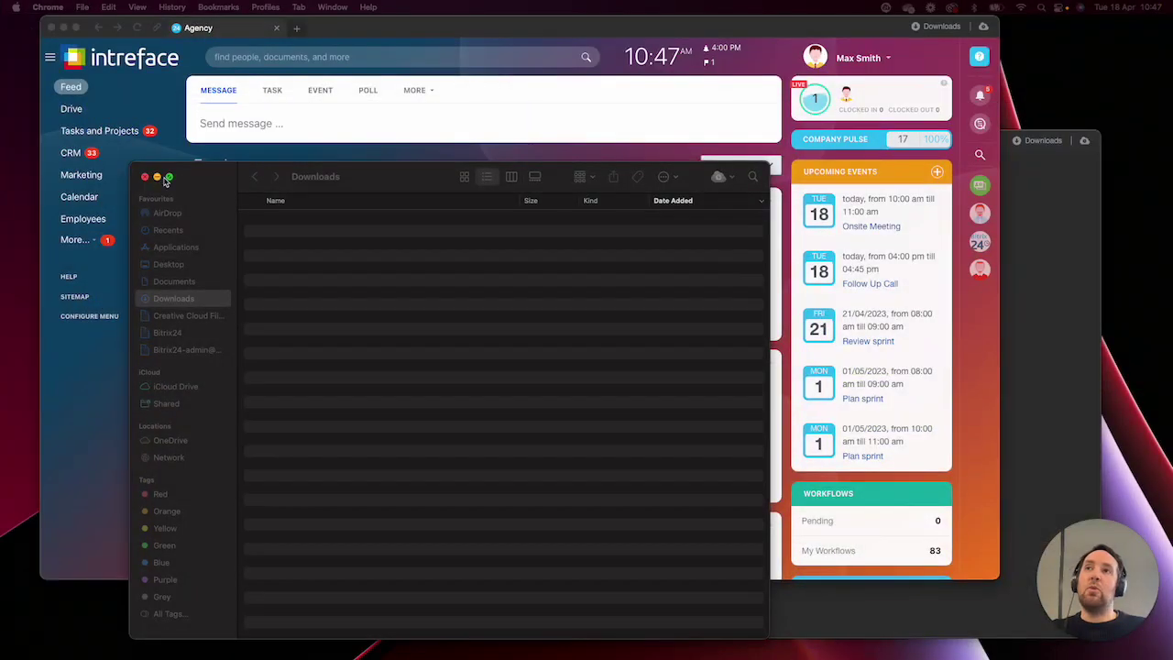
click(145, 176)
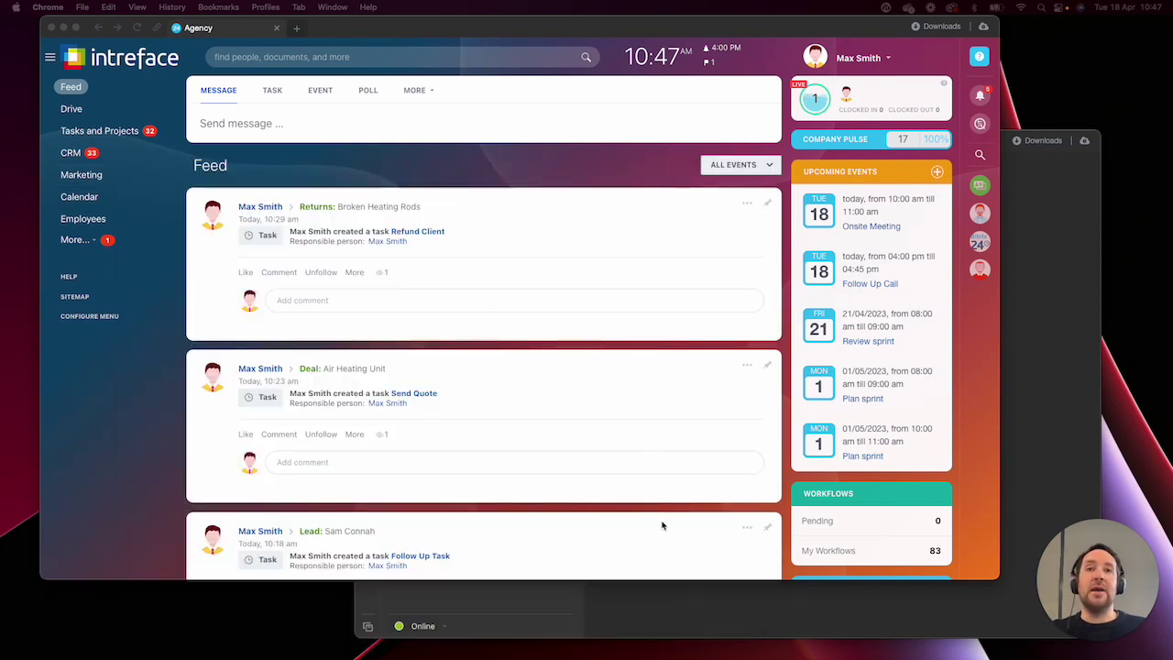
drag(321, 31, 311, 51)
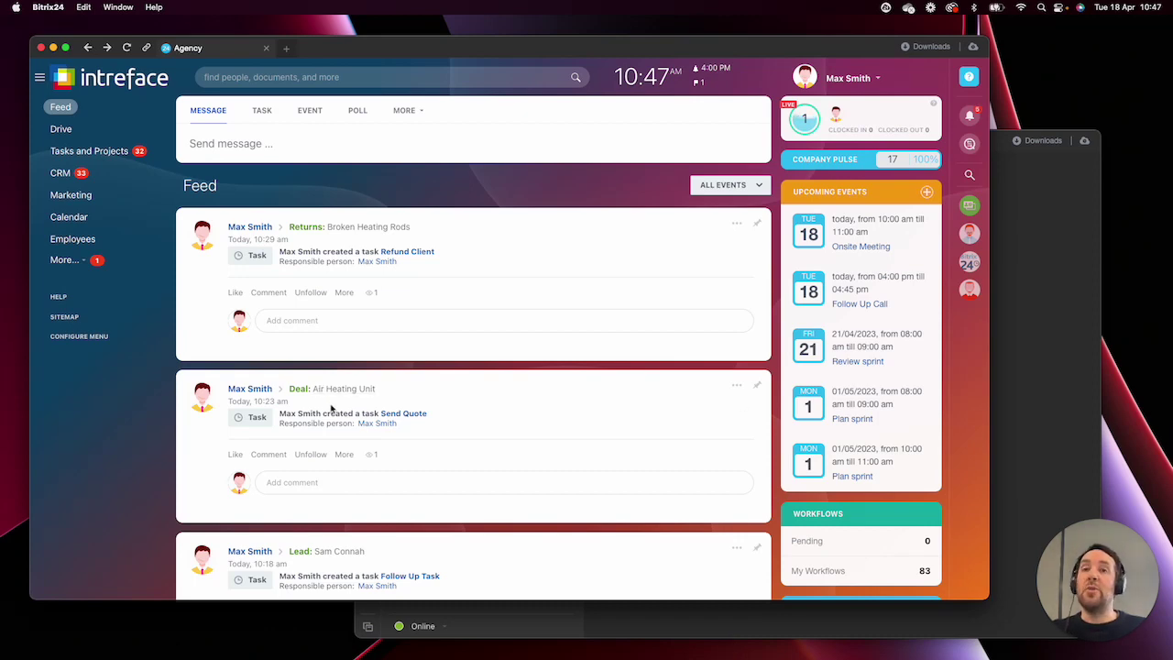
Open the first recent contact's chat in the Bitrix24 messenger window and send the message "Hello"
click(642, 631)
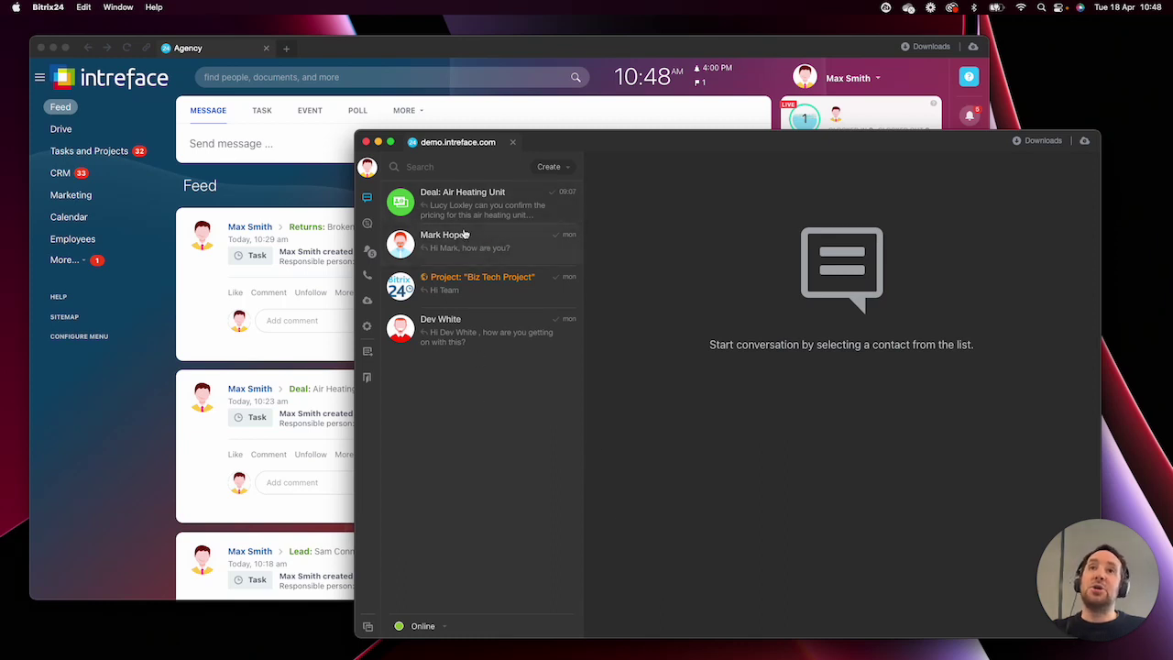
click(407, 166)
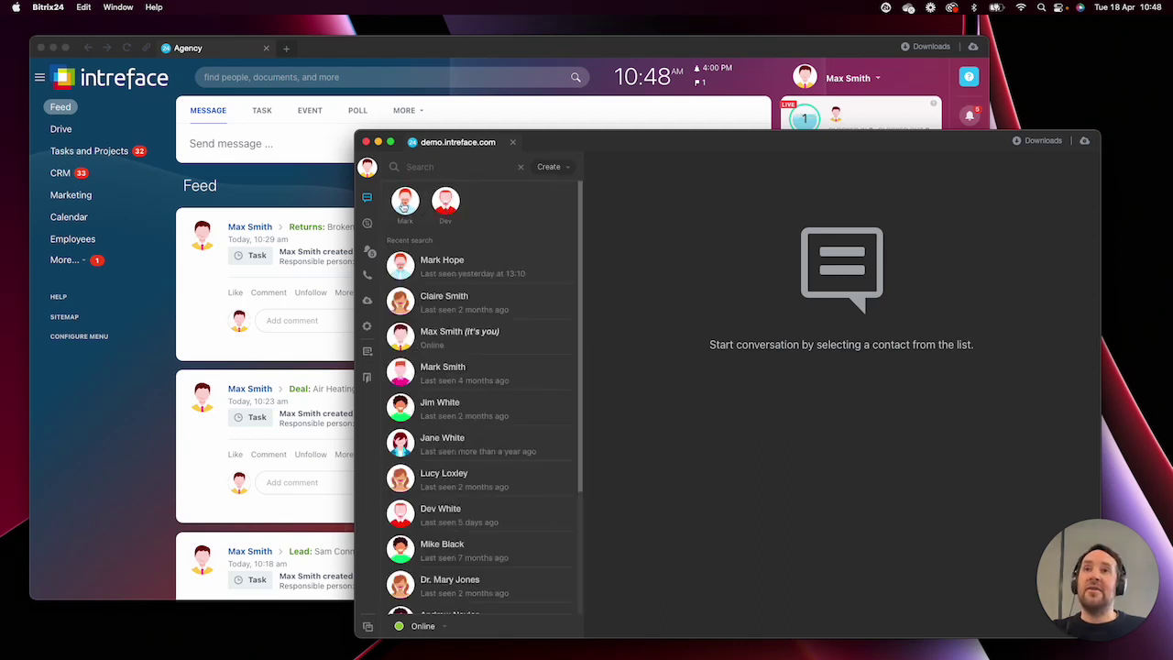
click(404, 207)
text(Hell)
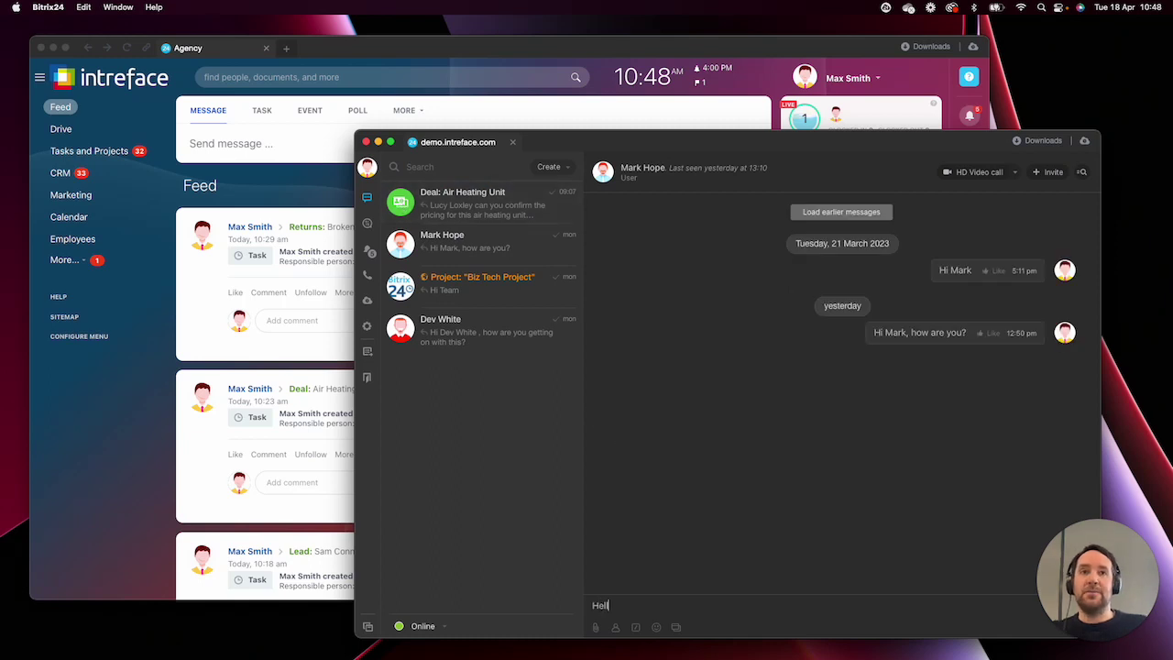
text(o)
key(Return)
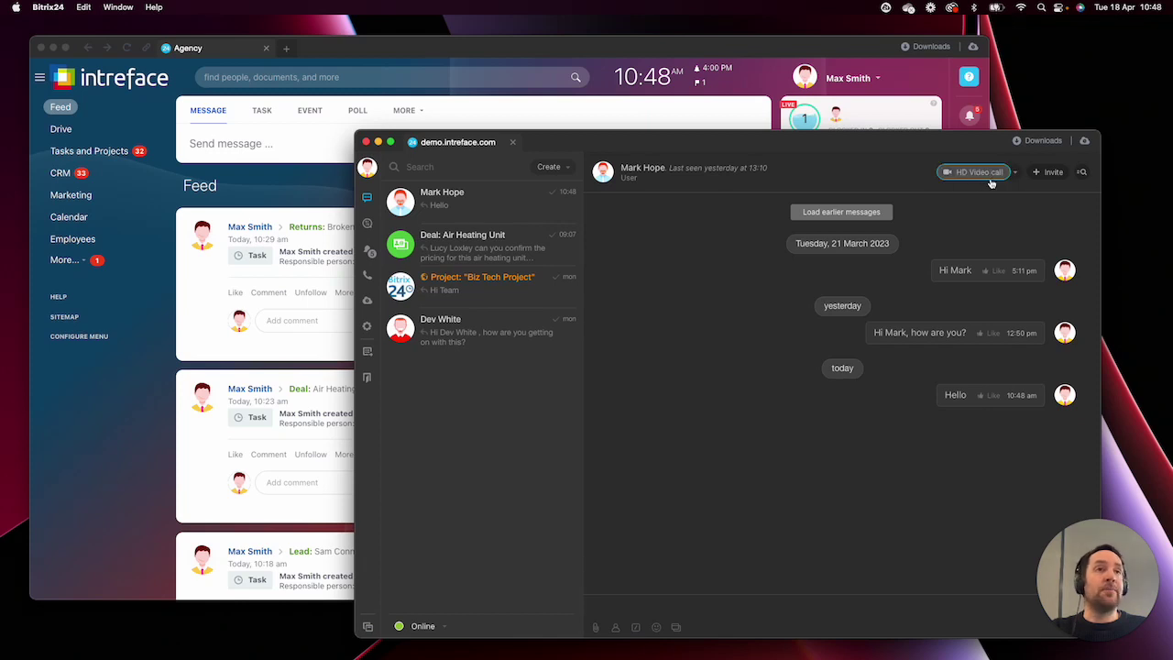
Look through the users available to invite to this chat, and close the list without inviting anyone
click(1052, 174)
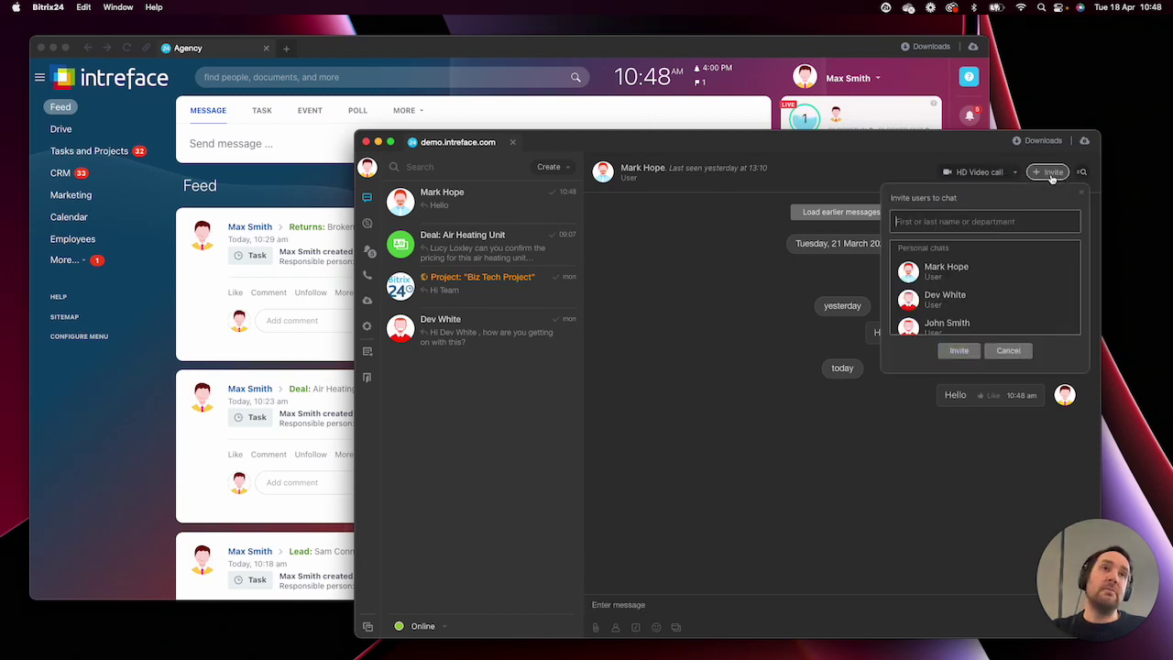
scroll(980, 290, down, 3)
scroll(979, 289, up, 5)
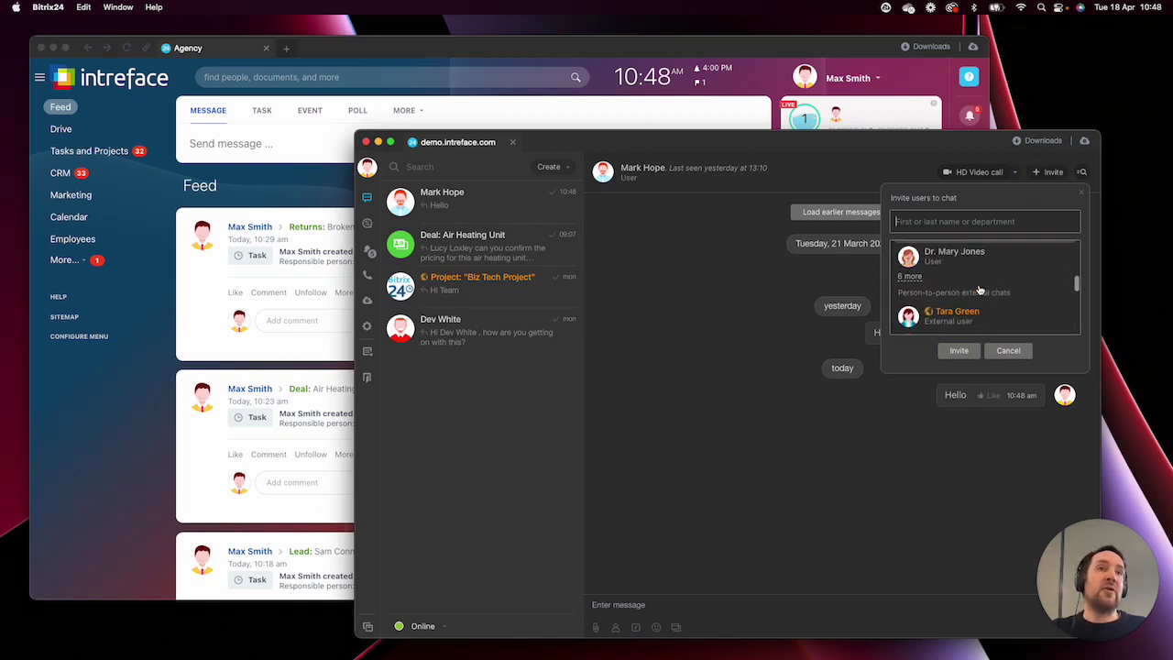
click(762, 364)
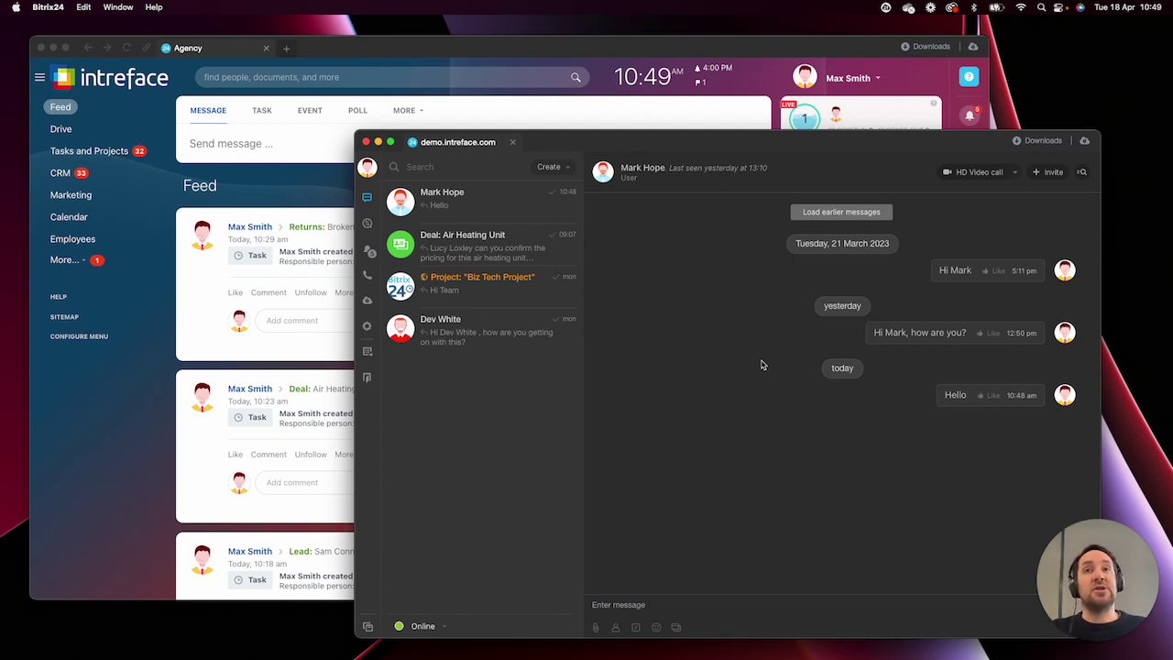
Open My Drive in the main Bitrix24 window, show its contents in list view and look through the files
click(88, 454)
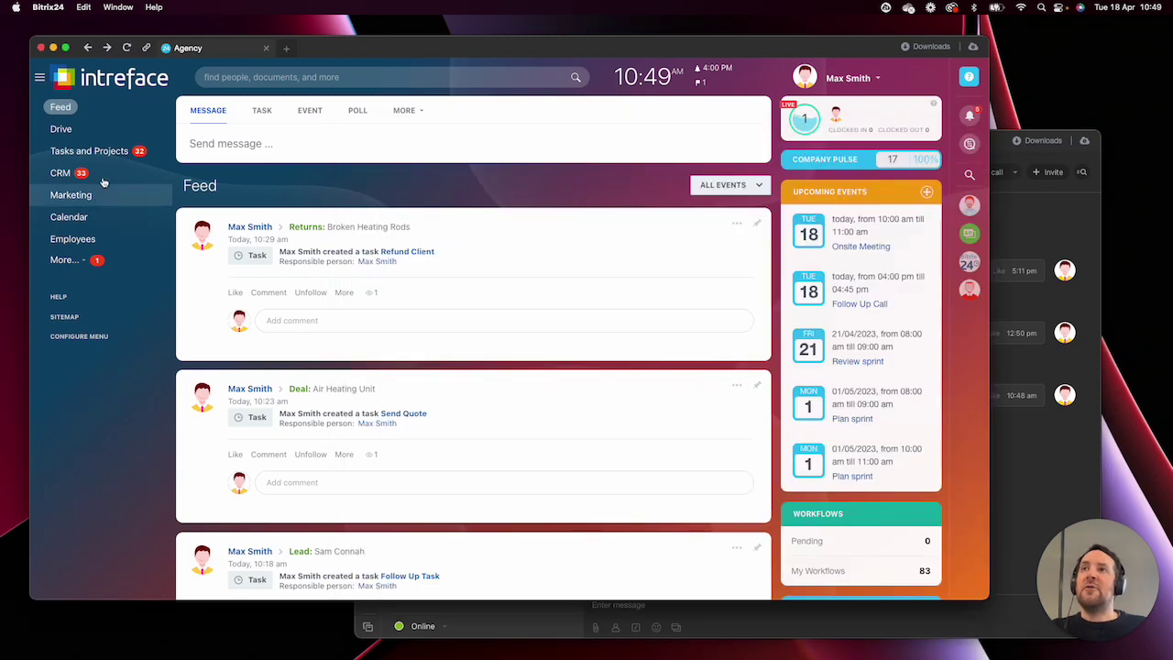
click(61, 130)
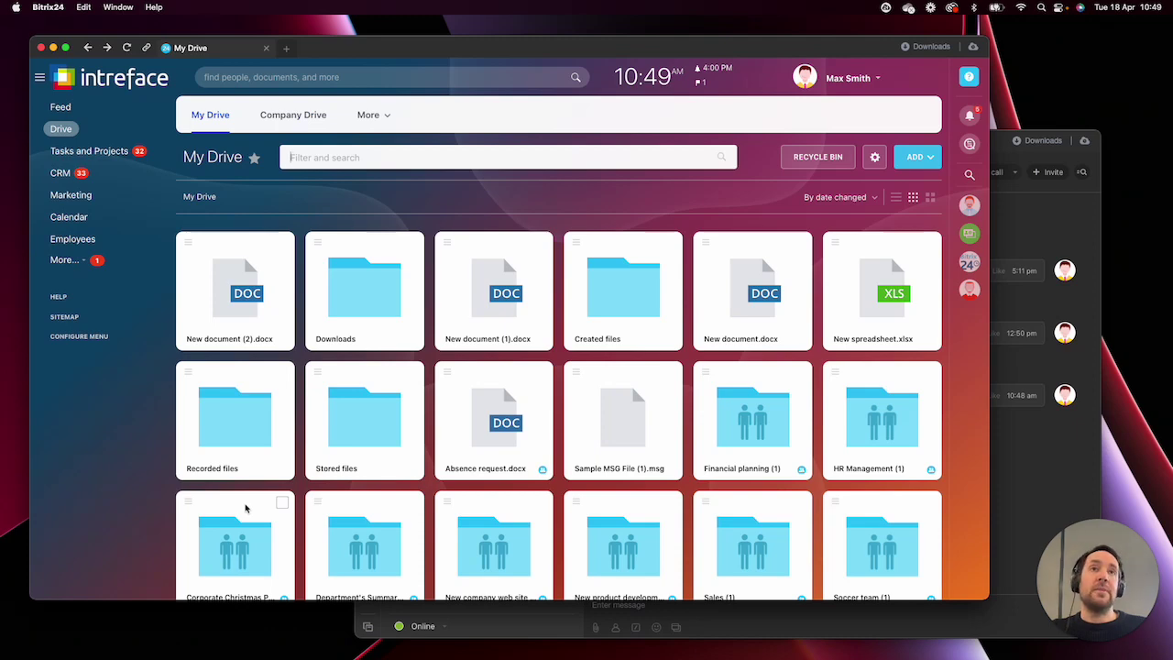
scroll(326, 385, down, 1)
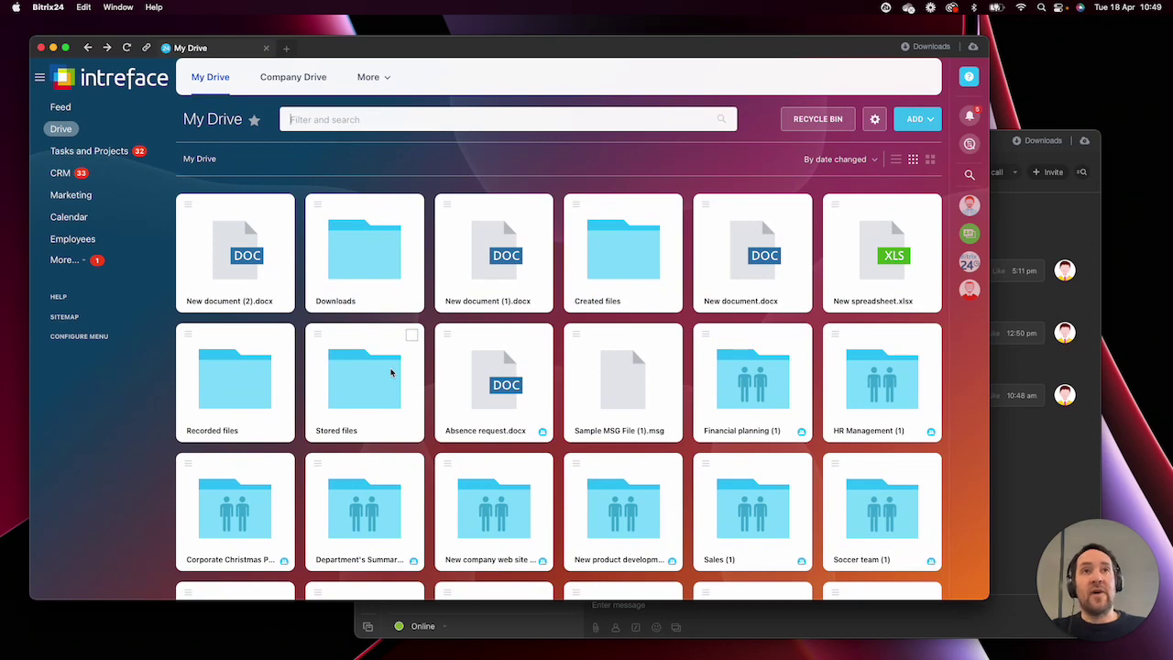
click(898, 160)
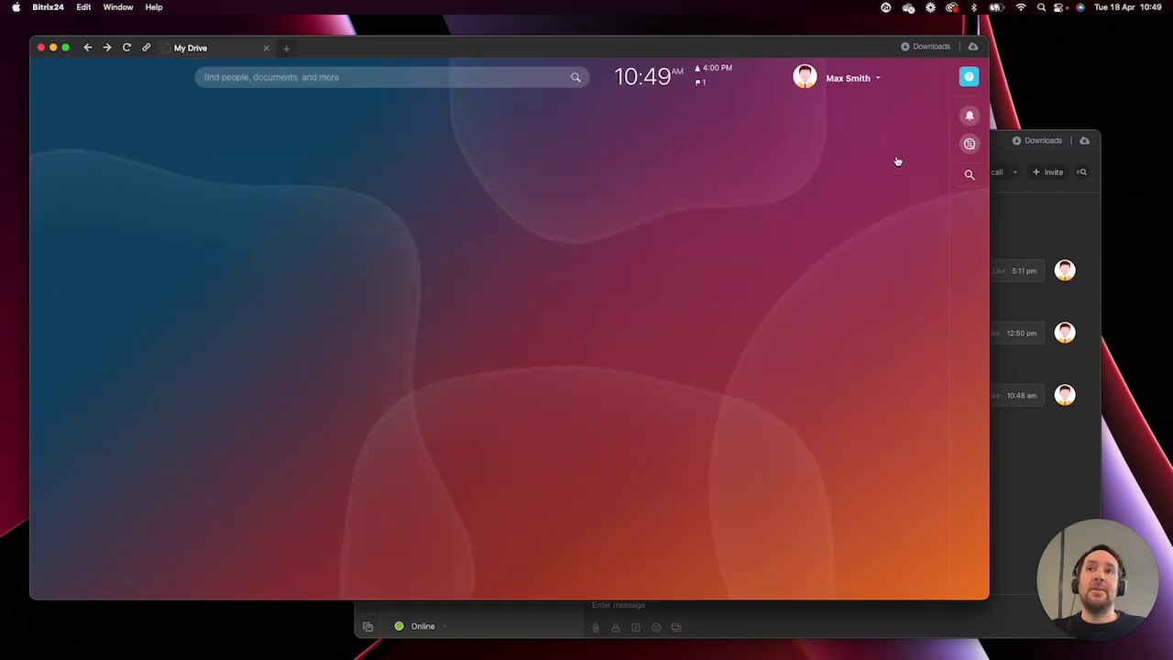
scroll(503, 352, down, 5)
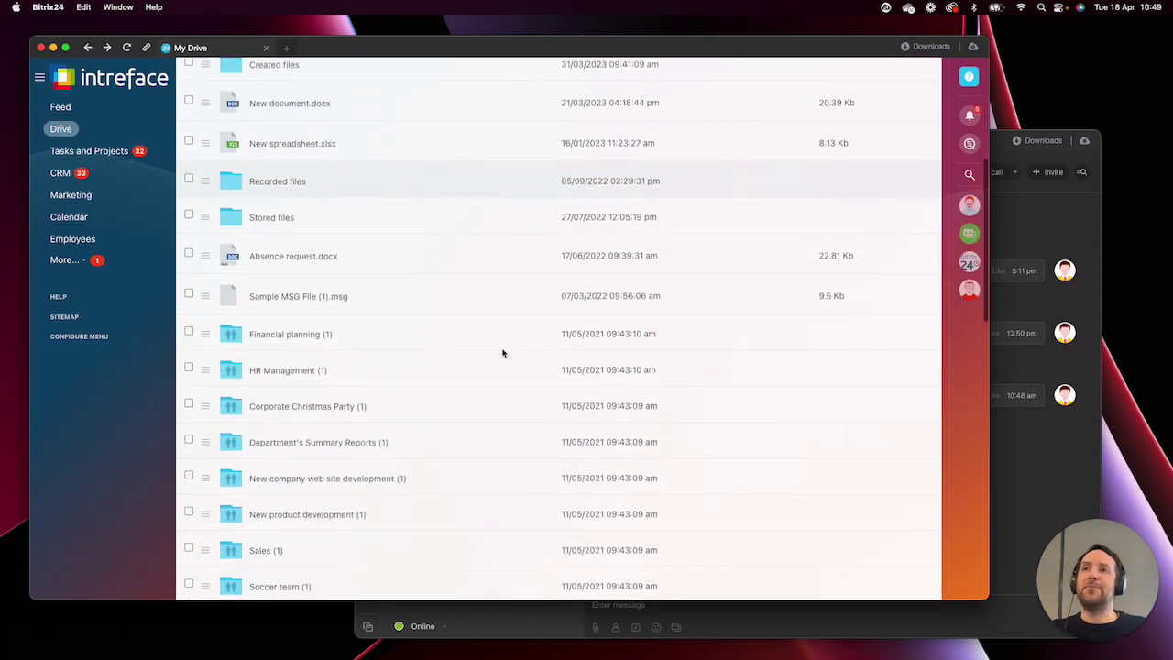
scroll(503, 352, up, 5)
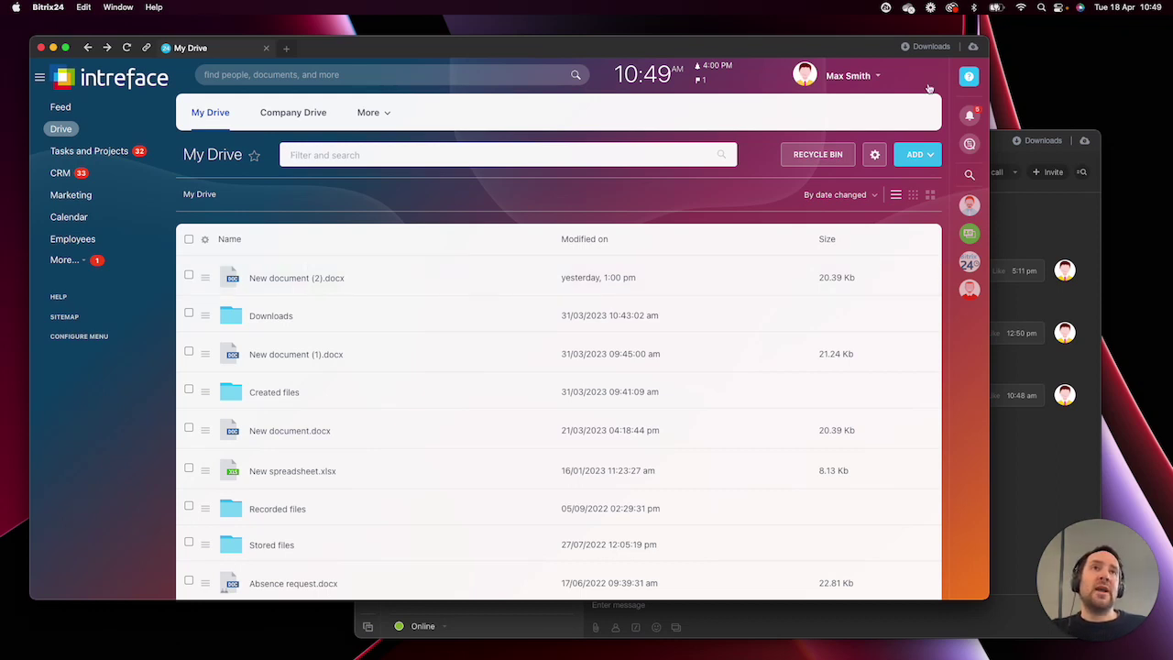
Open the Bitrix24.Drive settings from the desktop app's drive synchronization options
click(974, 47)
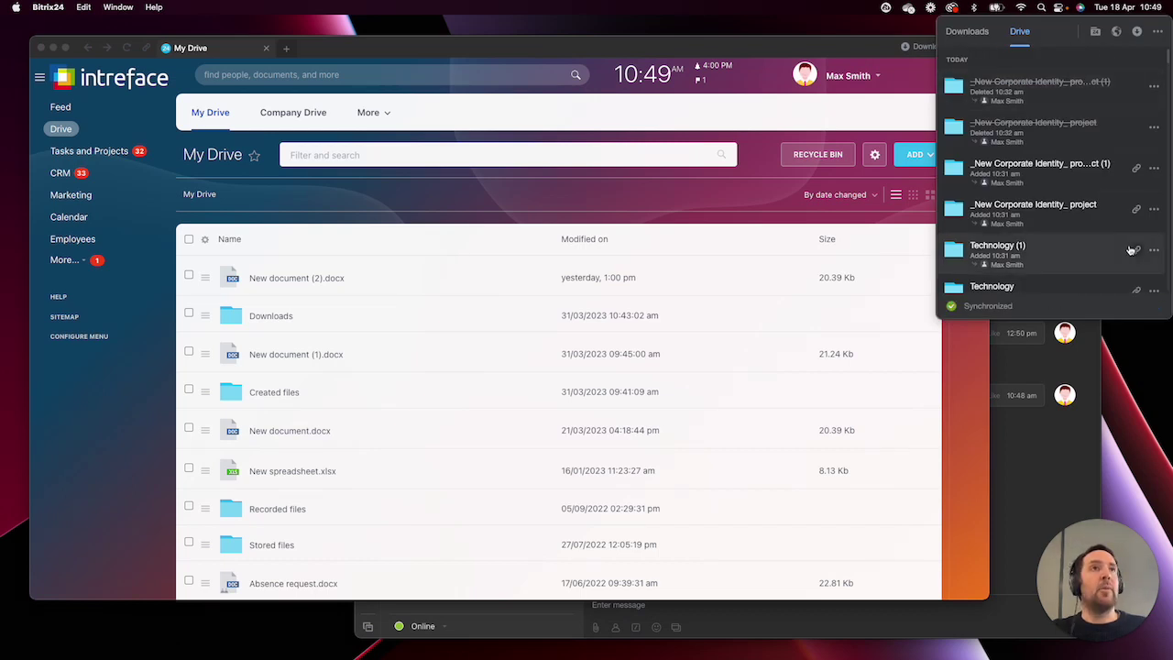
click(1157, 31)
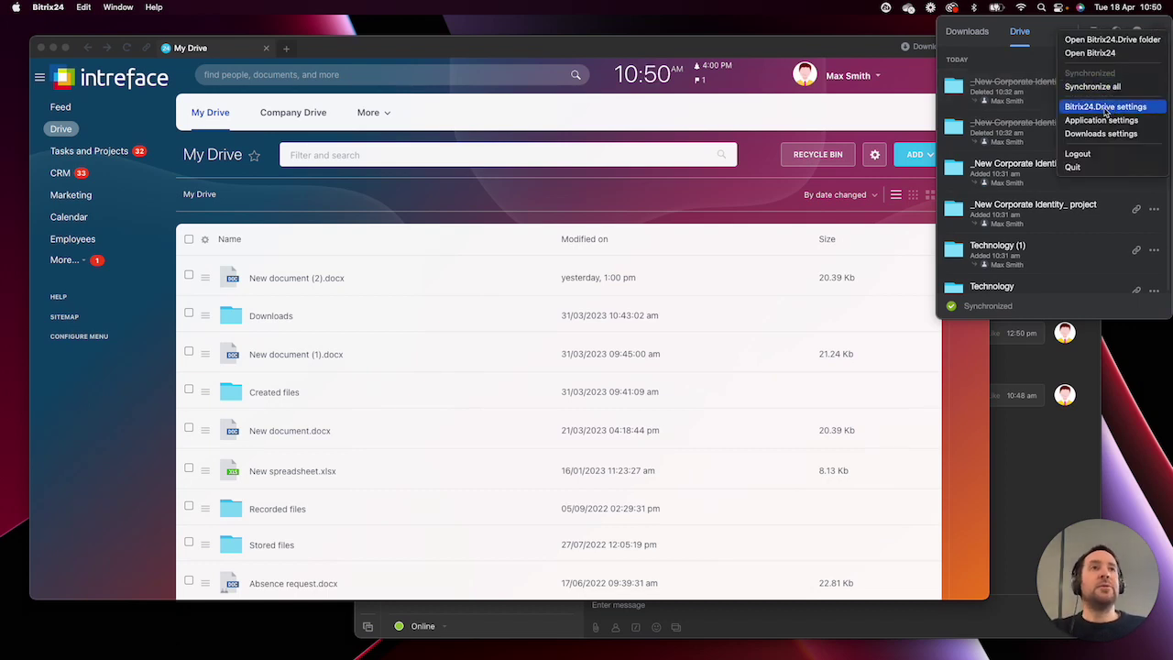
click(1105, 107)
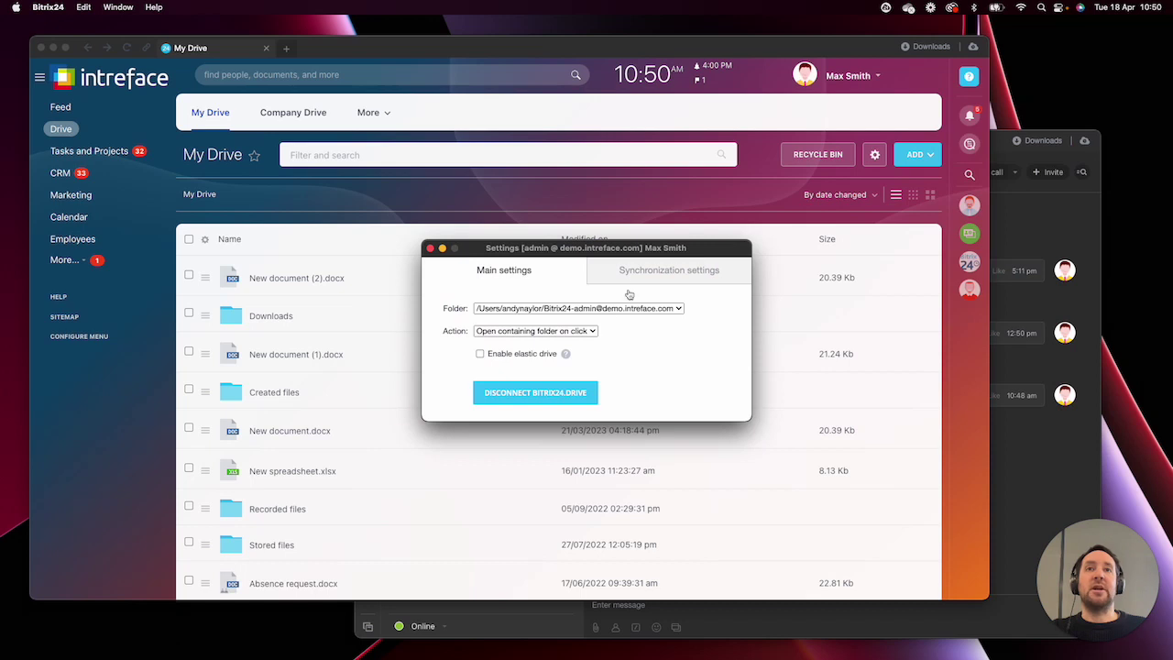
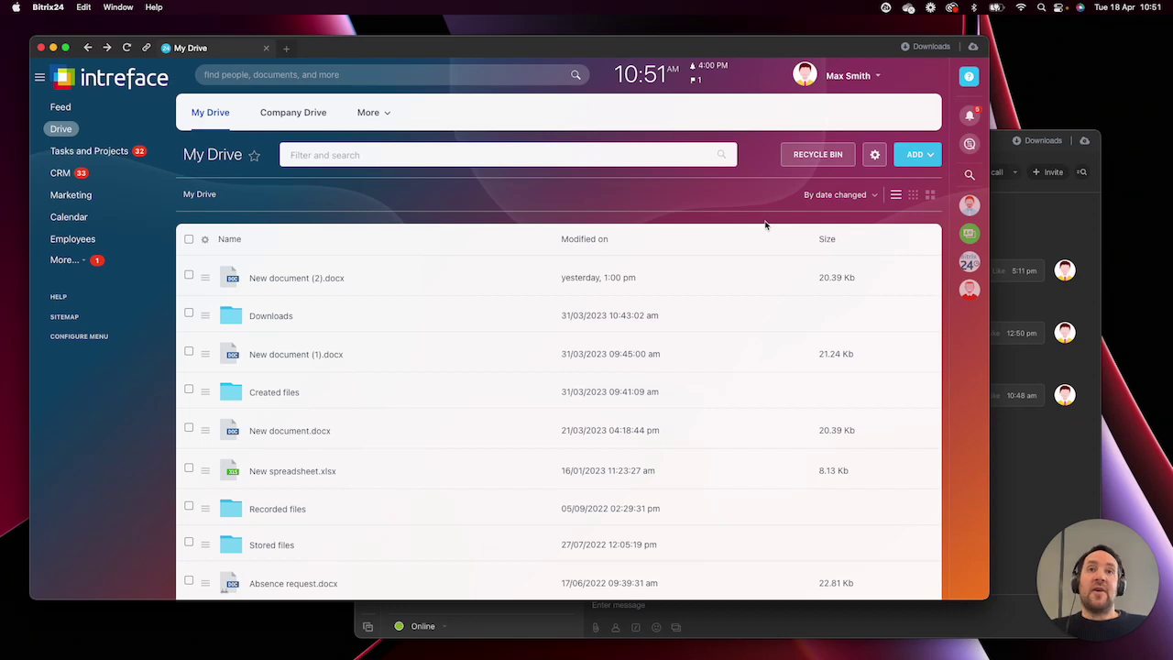
Switch to a new Finder window and open the locally synced Bitrix24 drive folder
click(508, 154)
key(alt+super+space)
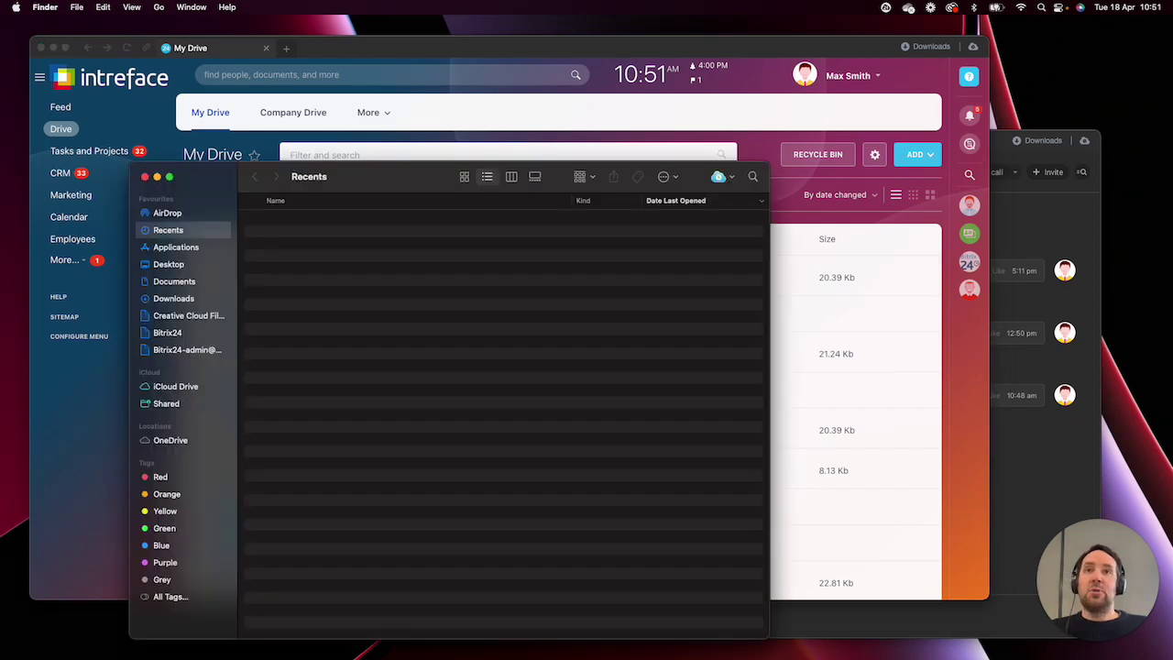
click(184, 350)
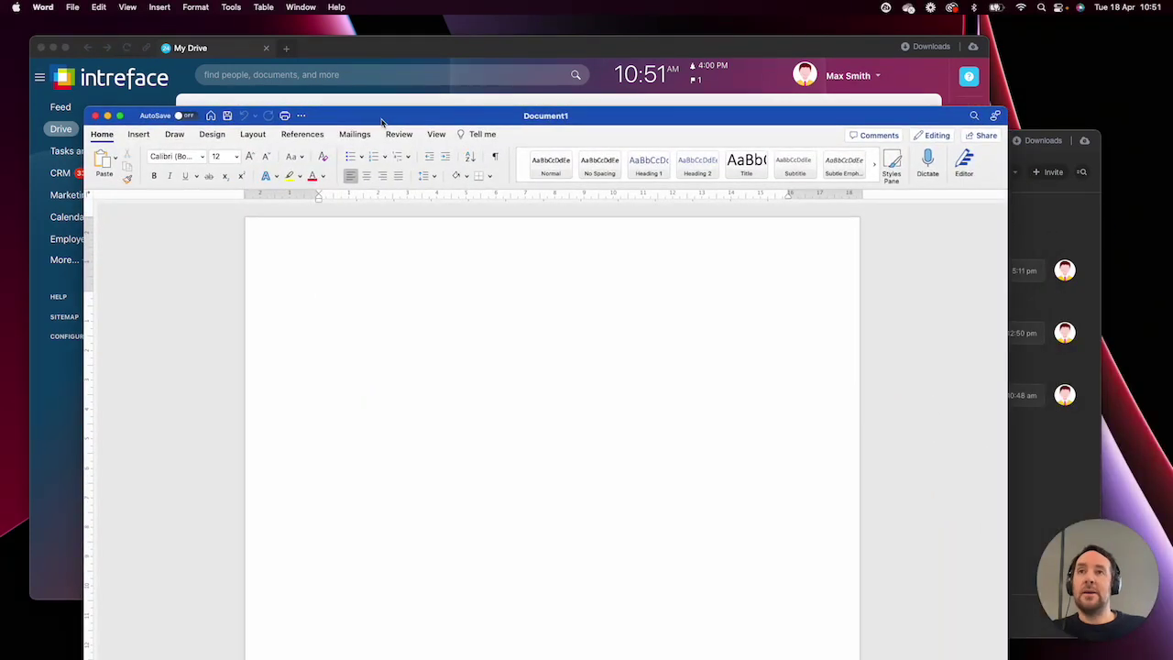
Write "This is a new document." in the blank Word document
text(This ius a ne)
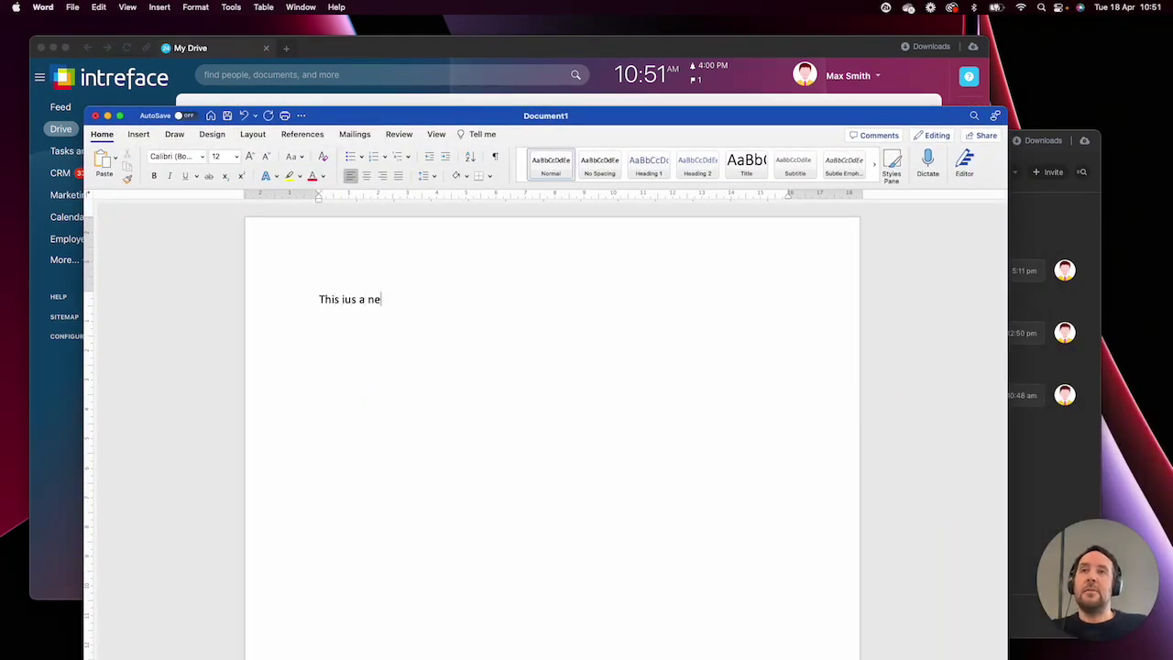
key(BackSpace)
key(BackSpace)
key(BackSpace)
key(BackSpace)
key(BackSpace)
key(BackSpace)
key(BackSpace)
text(s )
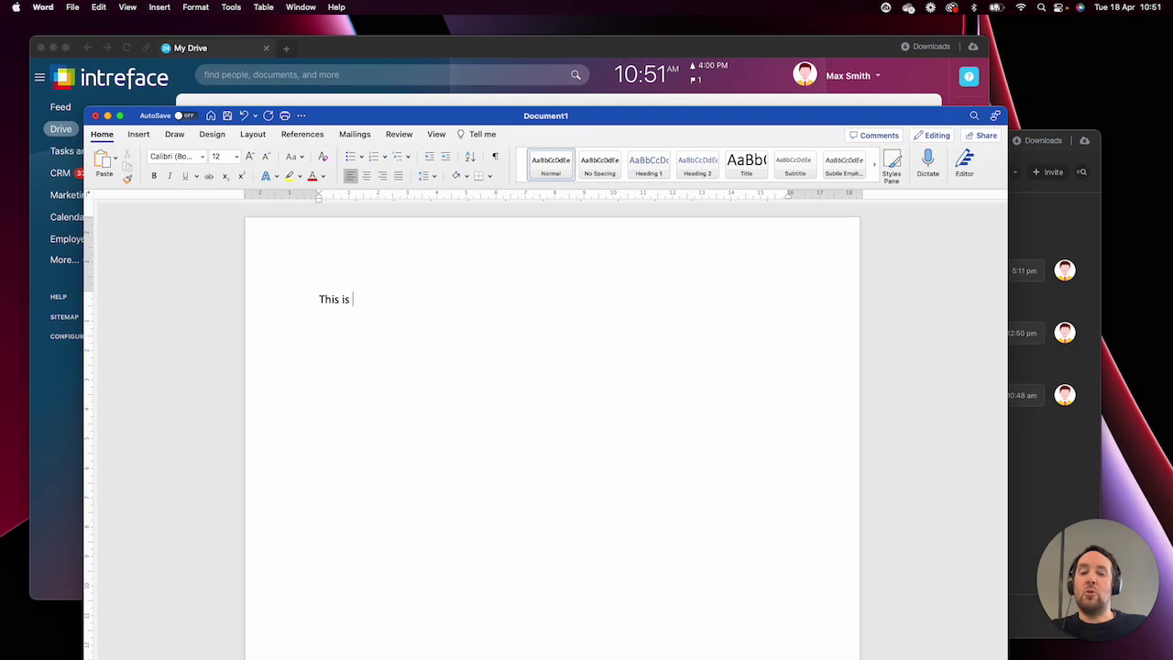
text(new)
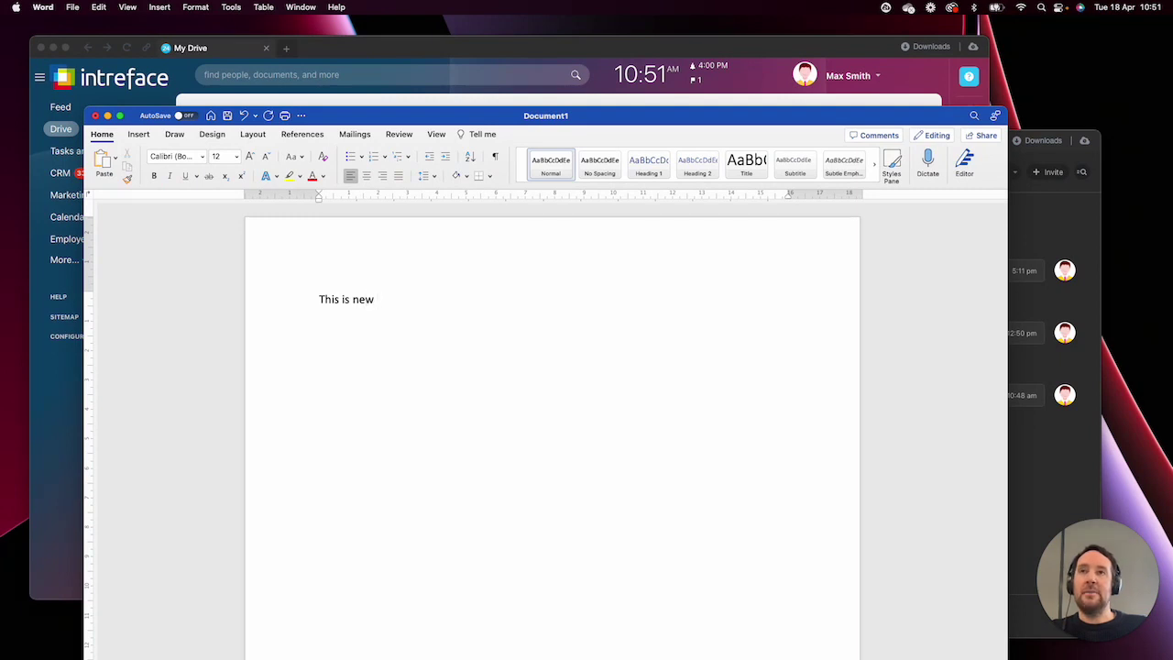
key(BackSpace)
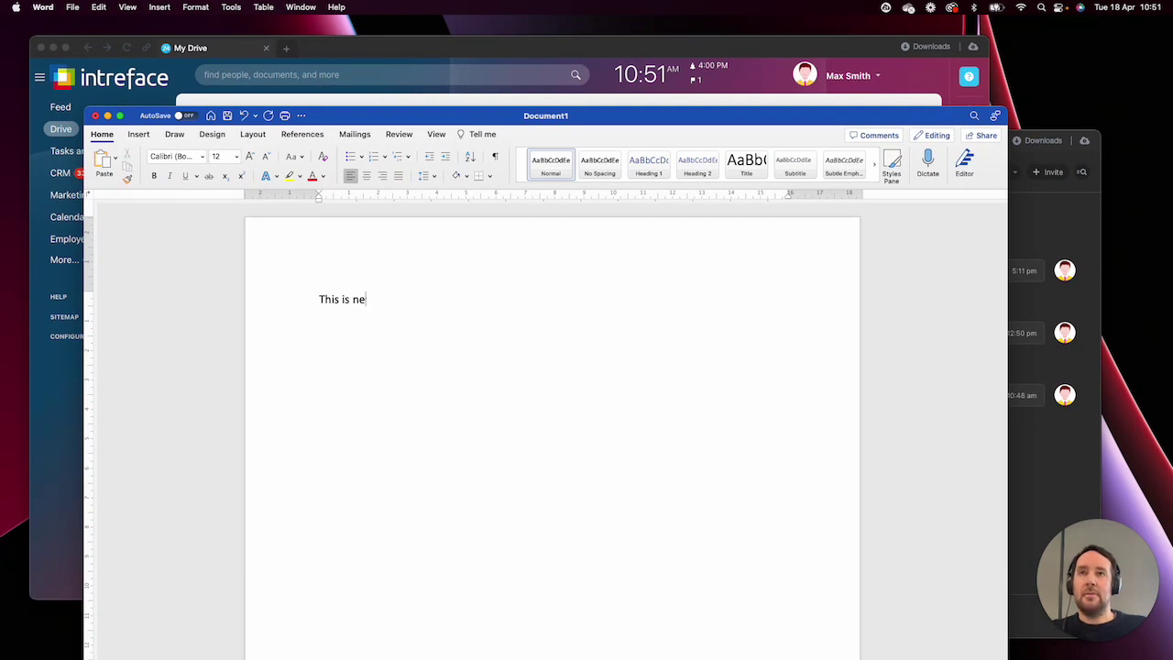
key(BackSpace)
key(BackSpace)
text(a new document)
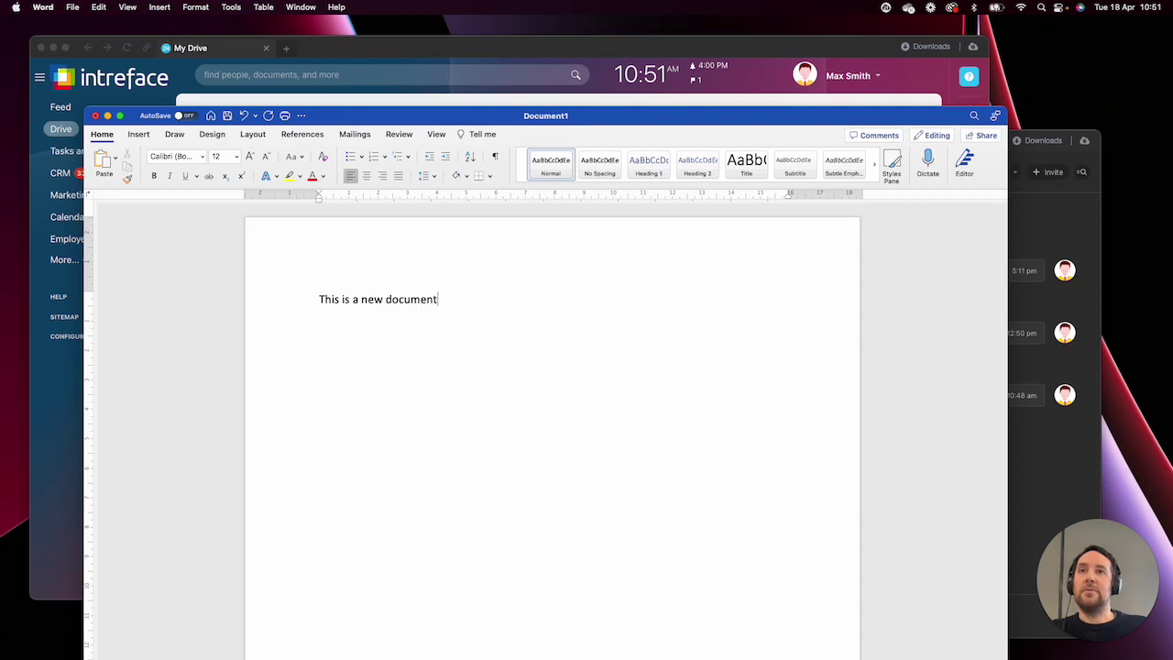
text(.)
Start saving a copy of the document with the locally synced Bitrix24 drive folder as its location
click(72, 6)
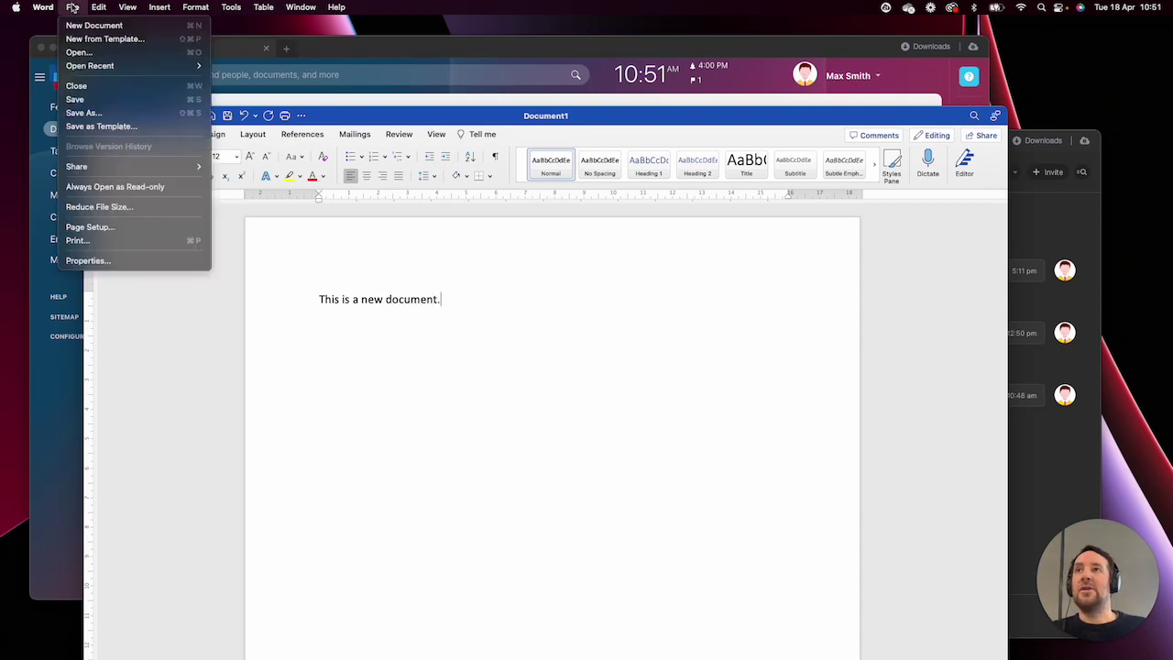
click(105, 112)
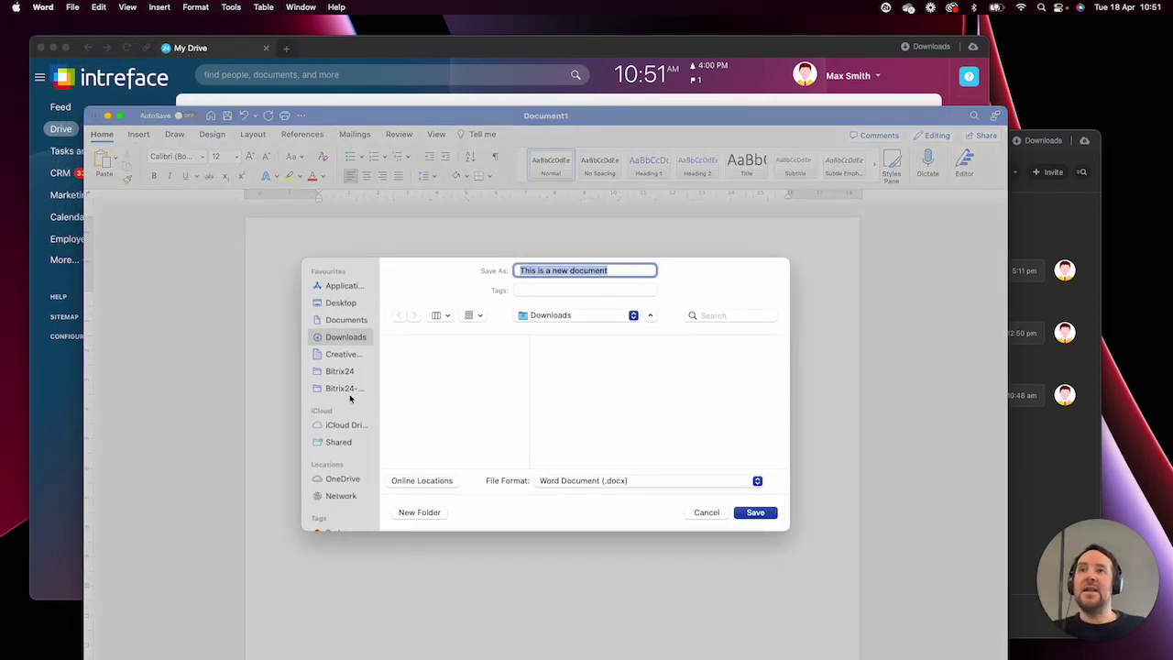
click(347, 389)
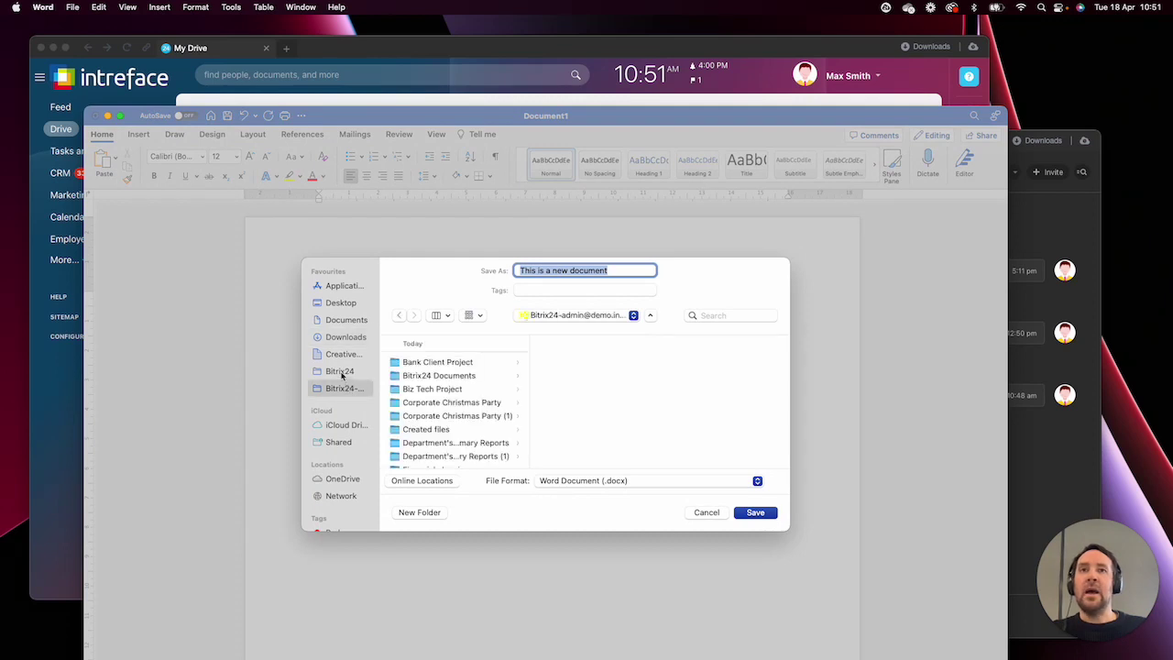
Name the document New-Document and save it as a Word document in the synced drive's Bitrix24 Documents folder
text(Welco)
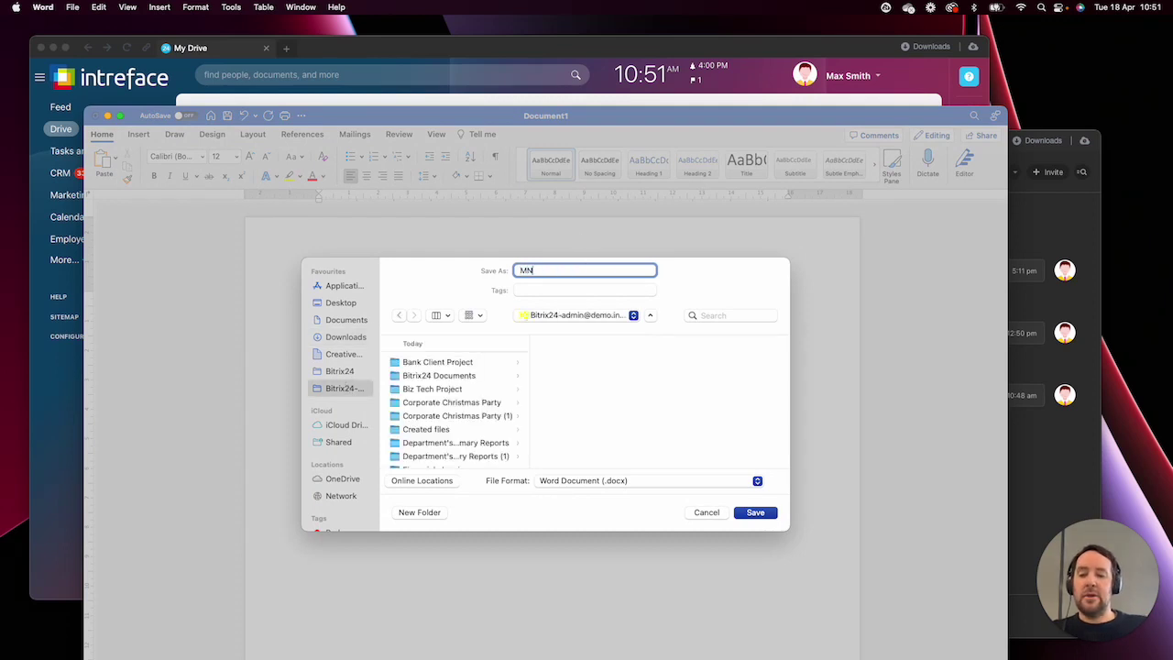
key(BackSpace)
key(BackSpace)
key(BackSpace)
key(BackSpace)
key(BackSpace)
text(Welc)
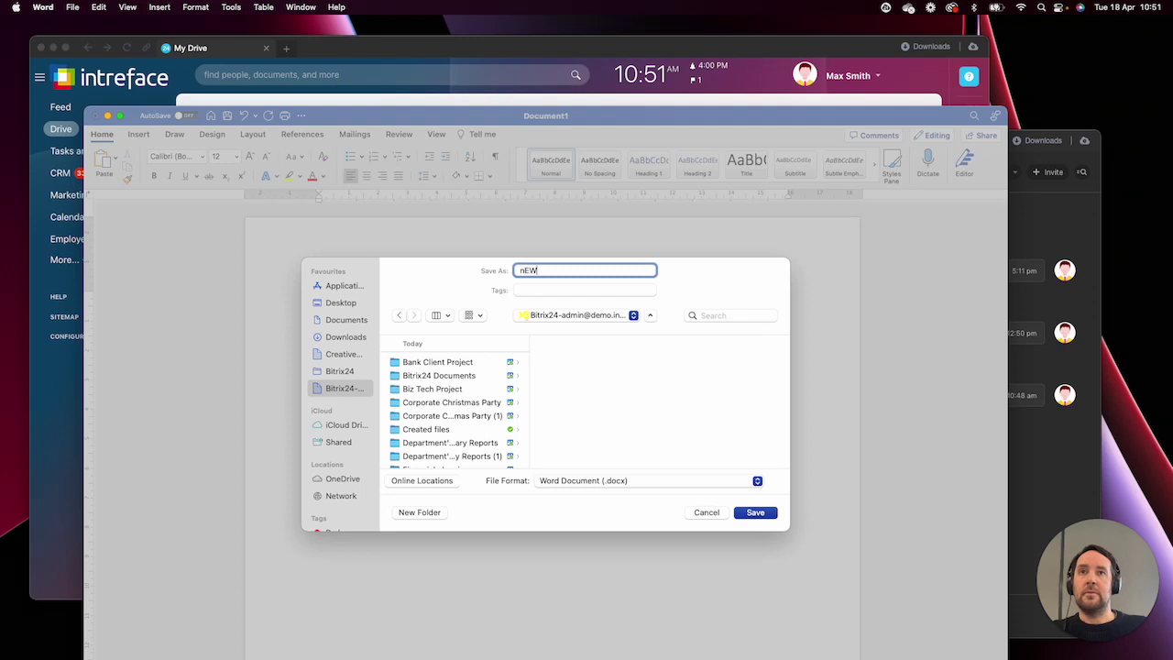
key(BackSpace)
key(BackSpace)
key(BackSpace)
key(BackSpace)
text(New-)
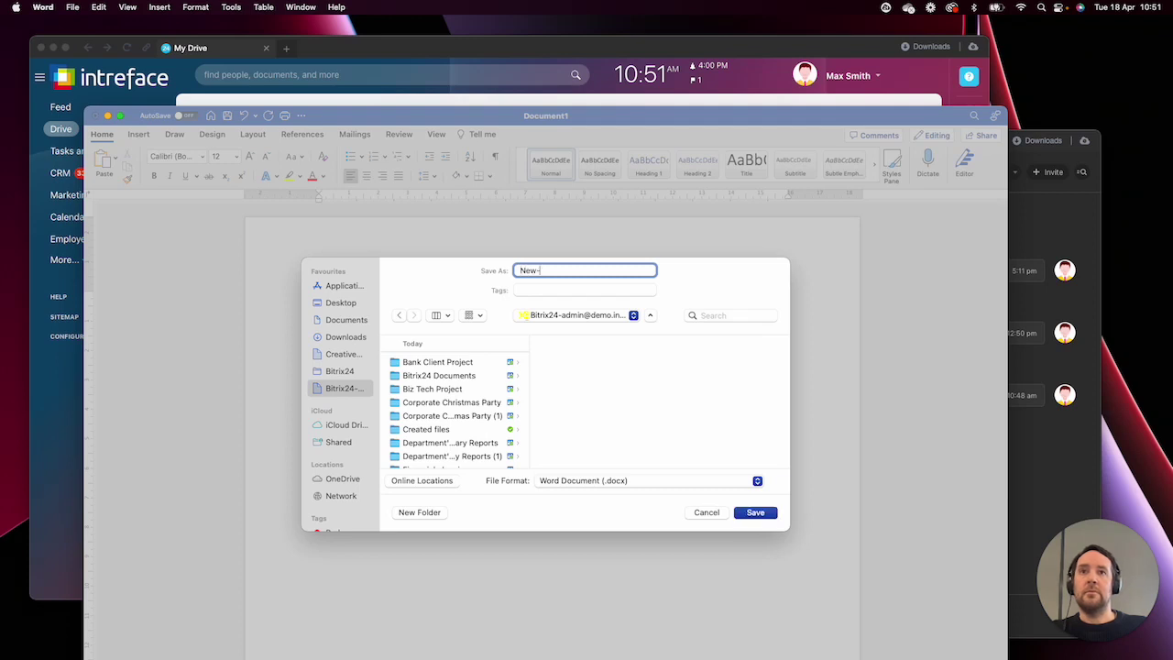
text(Document)
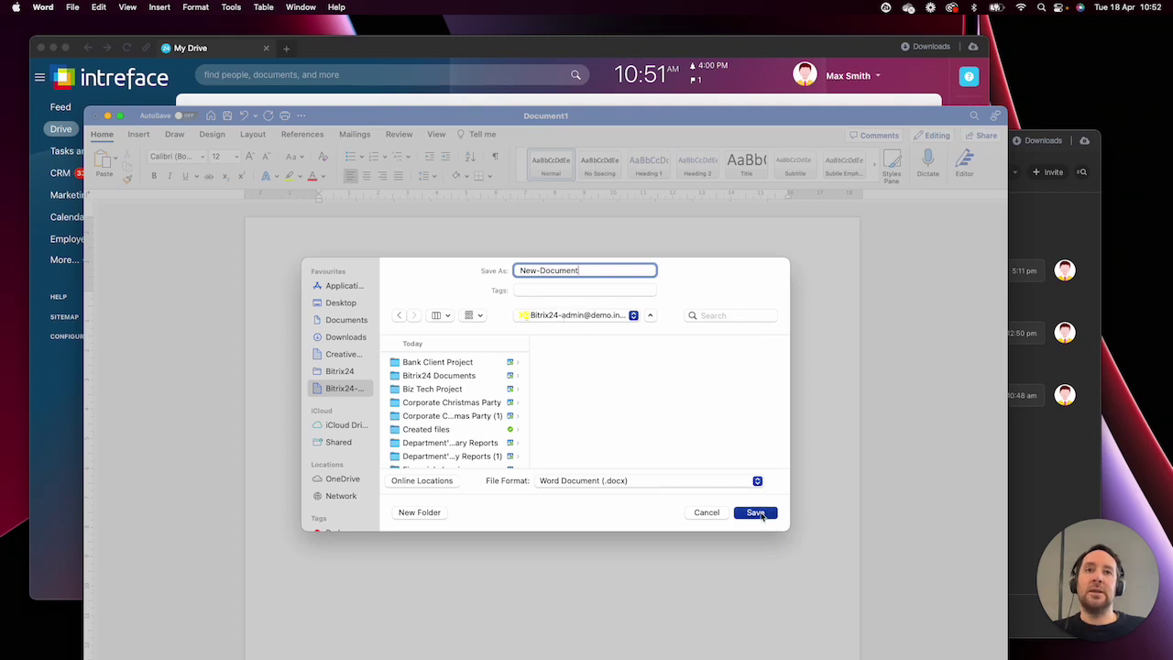
click(447, 377)
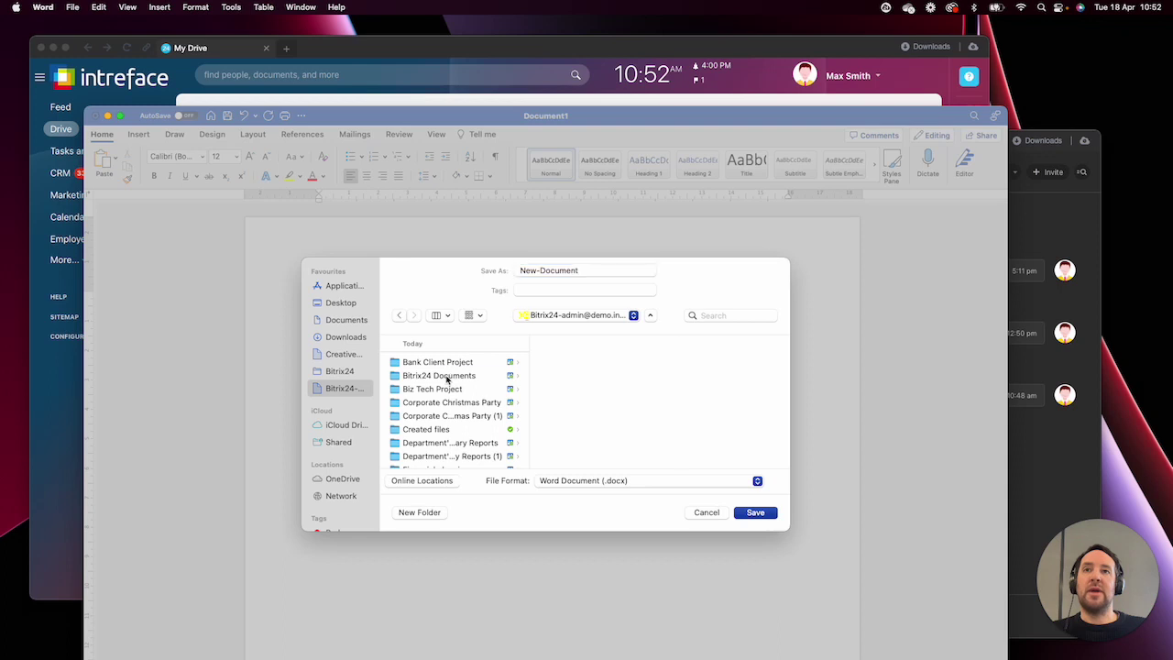
click(757, 513)
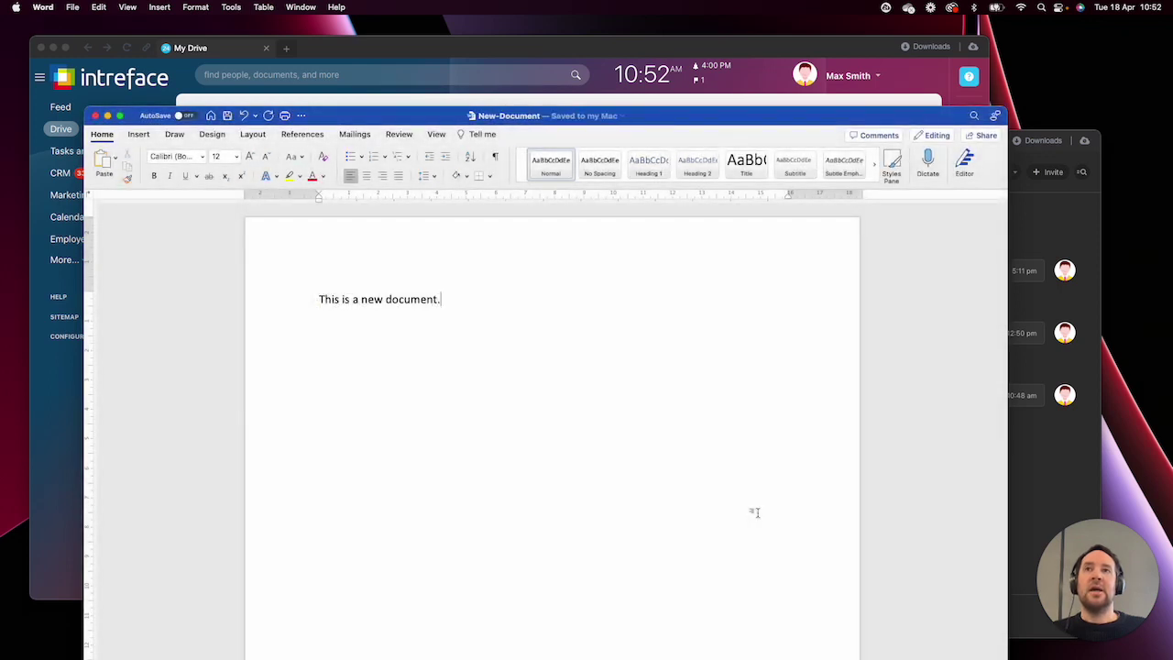
Return to the Bitrix24 drive window, sort My Drive by name and check the Bitrix24 Documents folder for the saved document
click(107, 116)
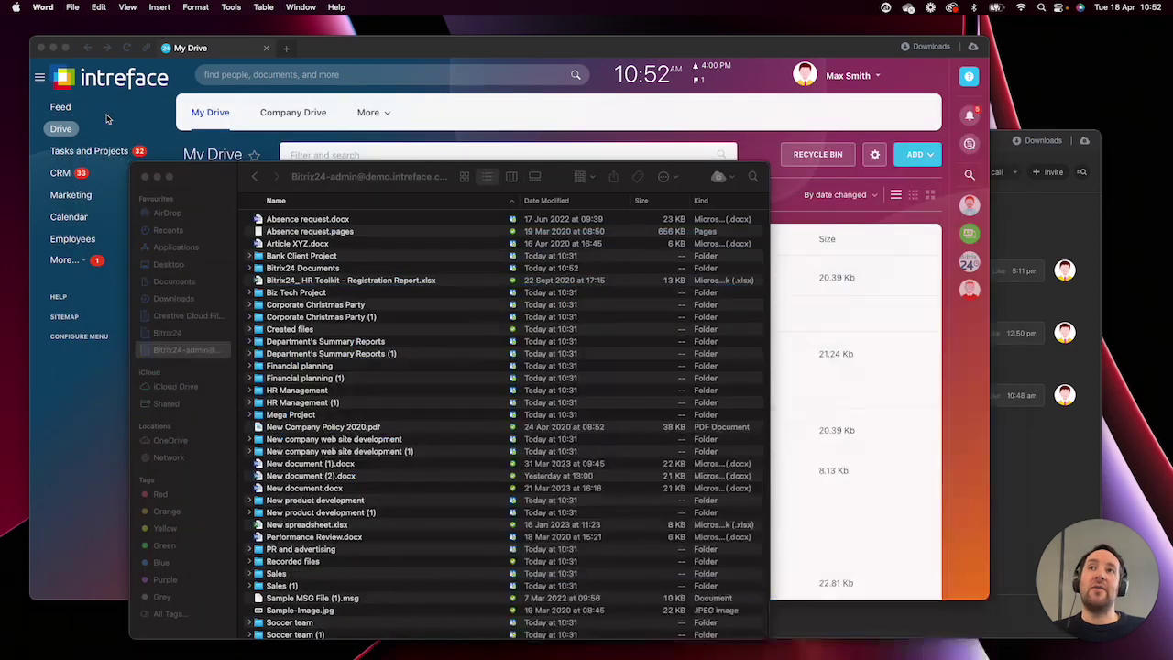
click(144, 177)
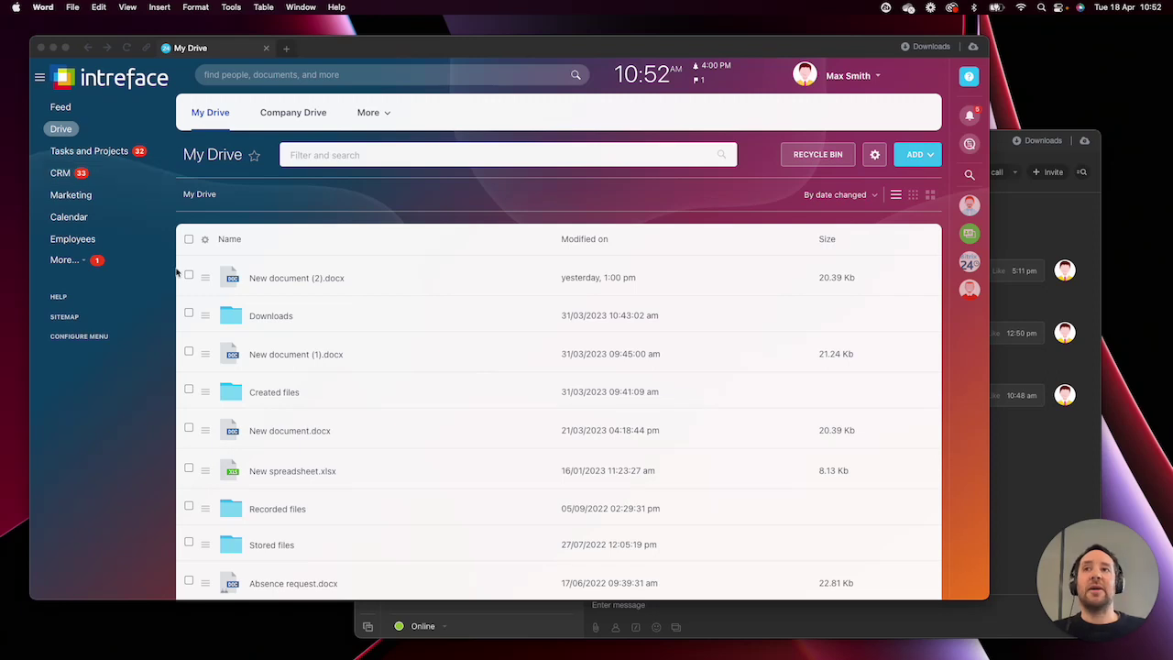
click(252, 240)
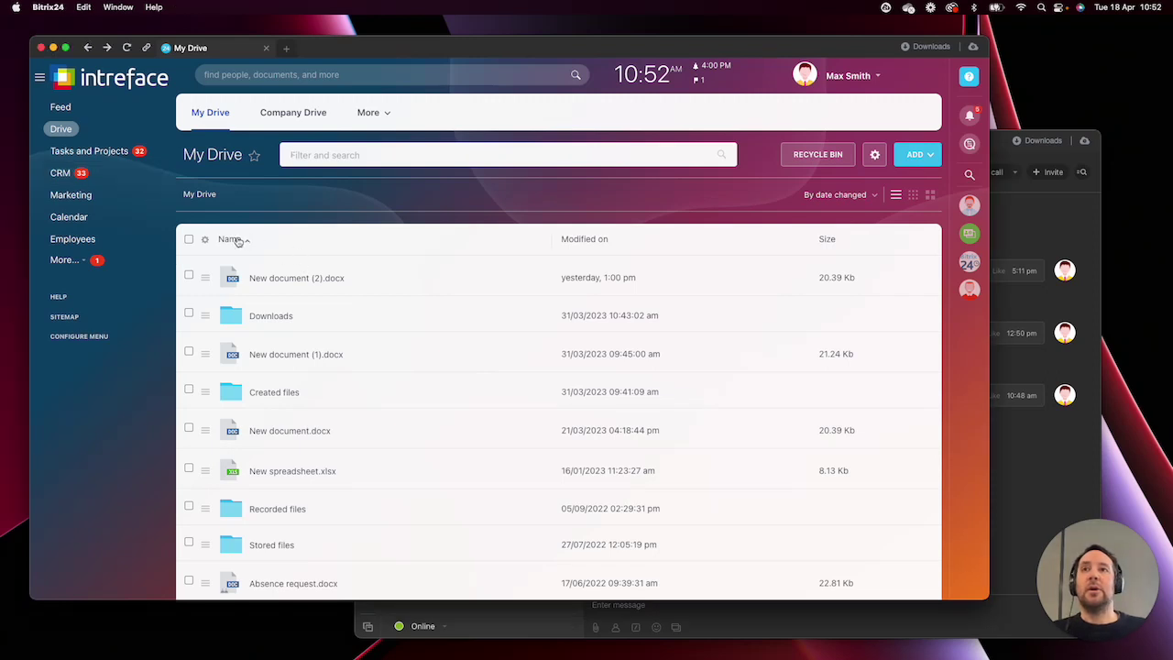
click(234, 239)
scroll(331, 483, down, 1)
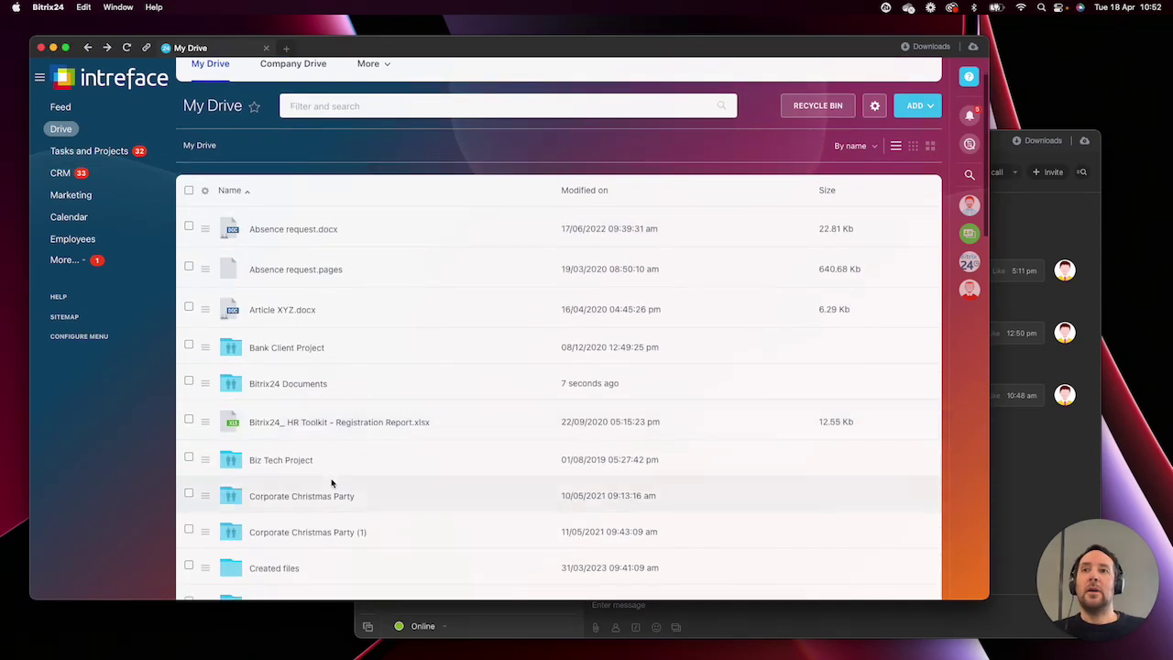
click(275, 385)
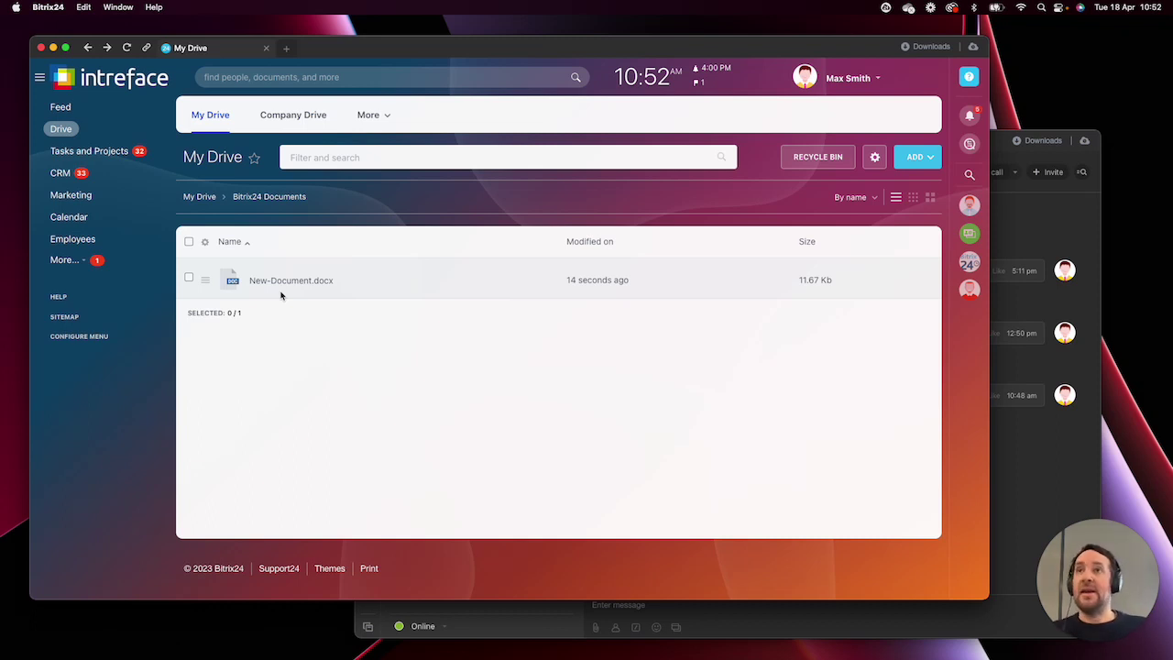
click(206, 200)
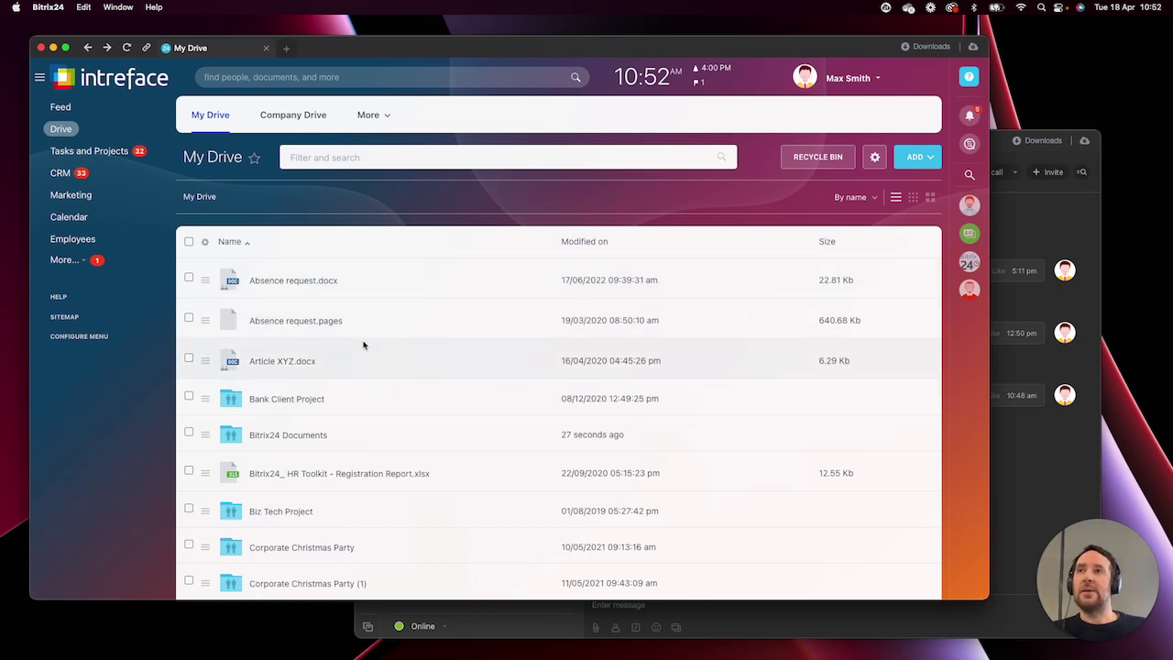
View the Bitrix24 login form in a new tab of the drive window, and close that tab
click(1027, 242)
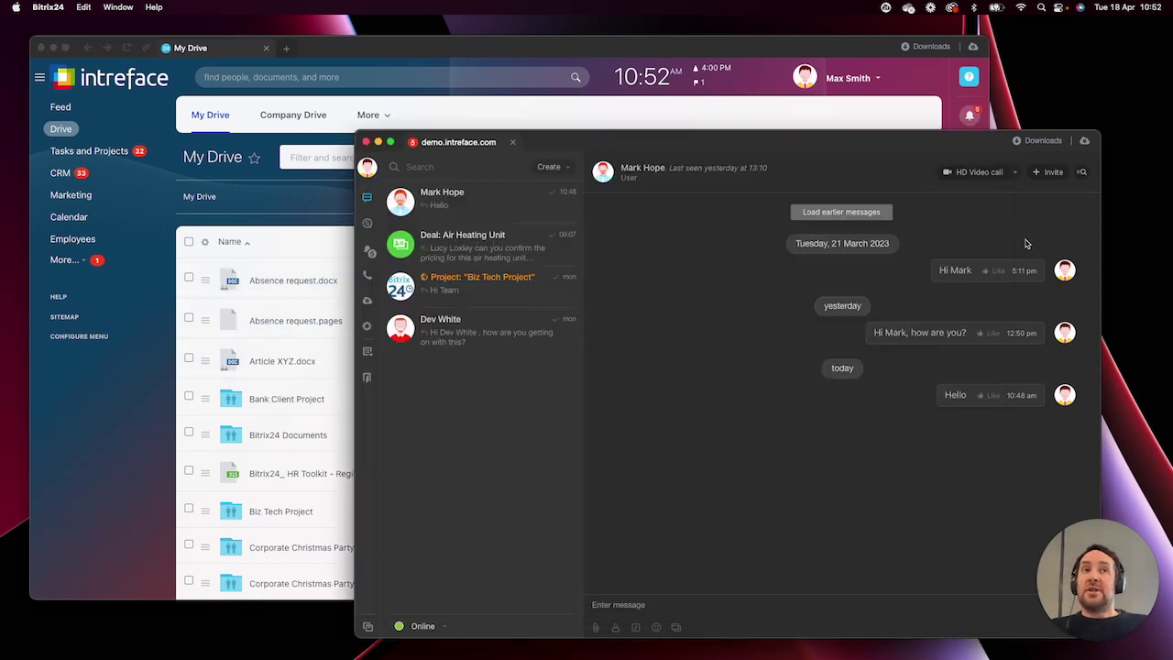
click(341, 49)
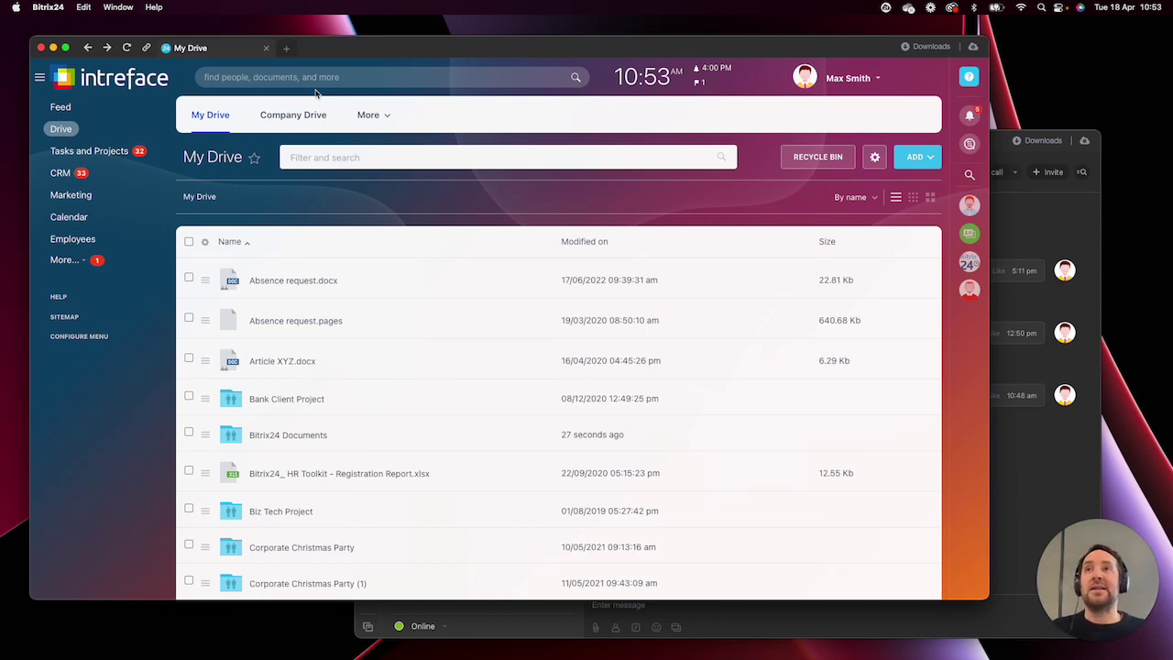
click(289, 51)
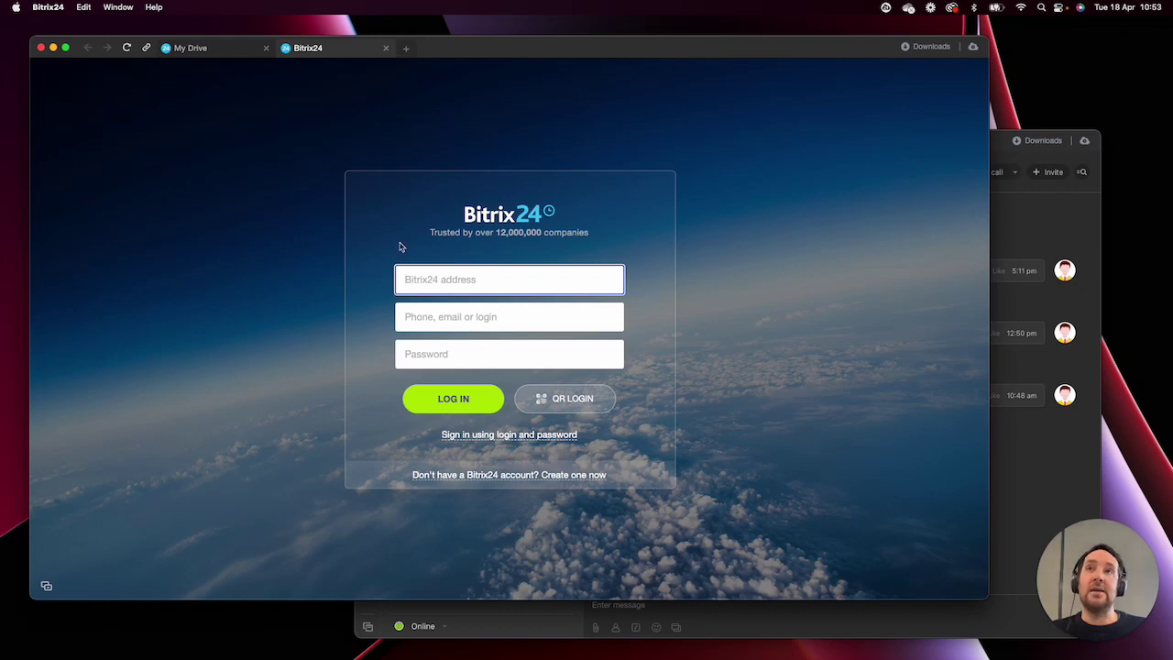
click(387, 49)
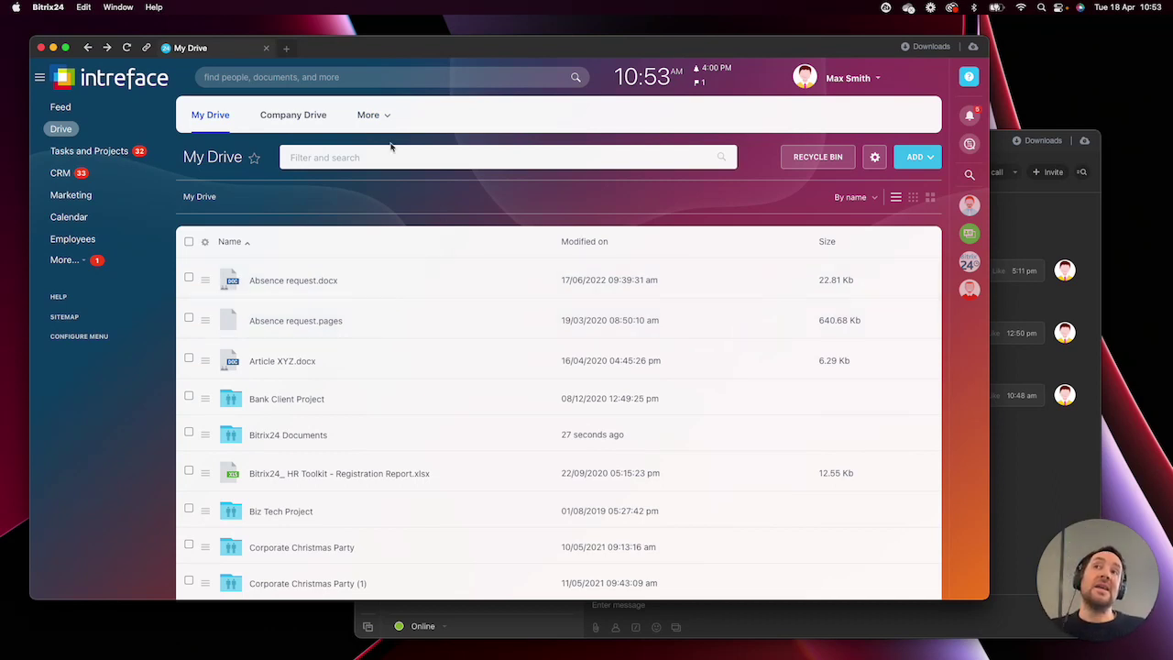
click(378, 115)
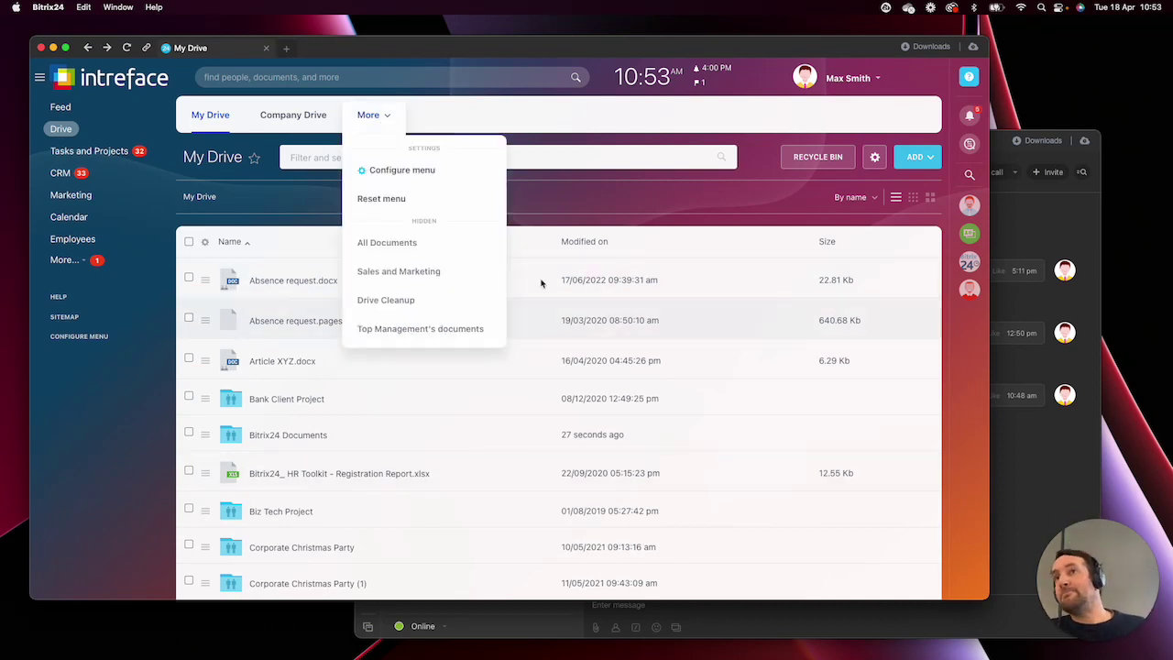
click(539, 218)
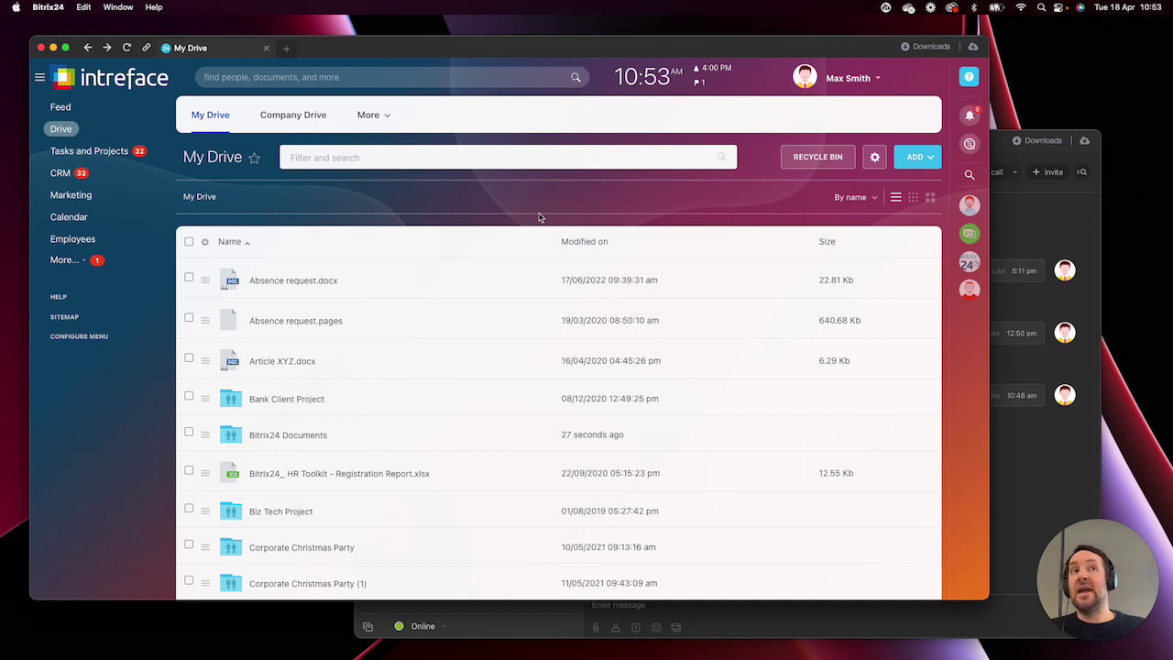
Bring the messenger chat window to the front
click(1043, 248)
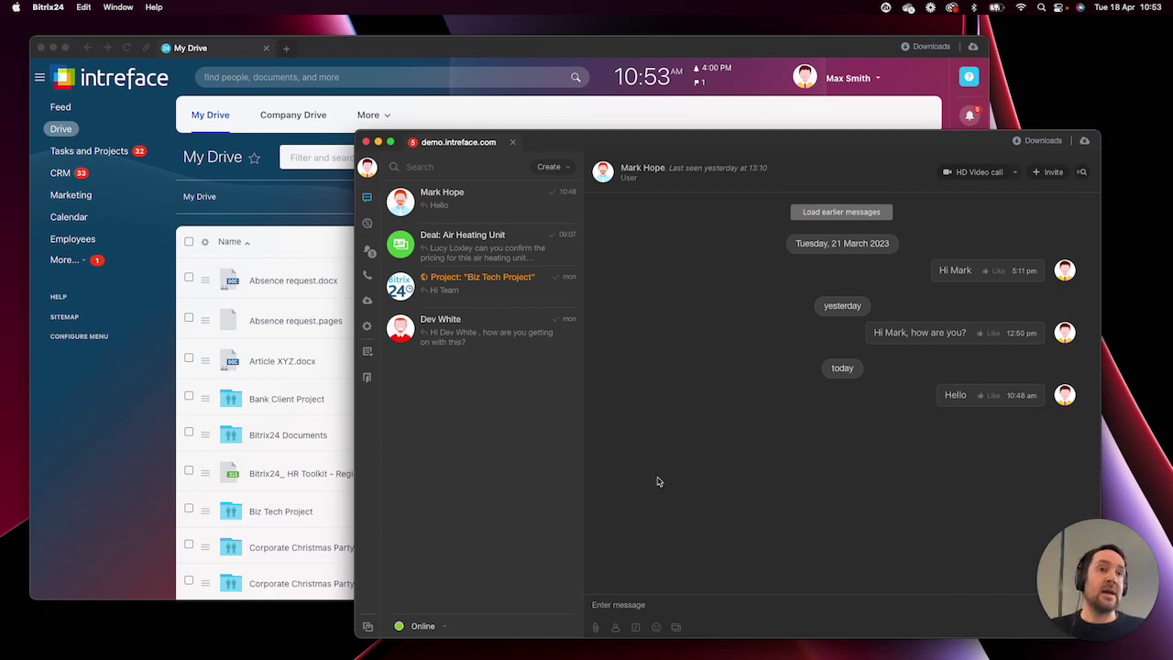
click(368, 251)
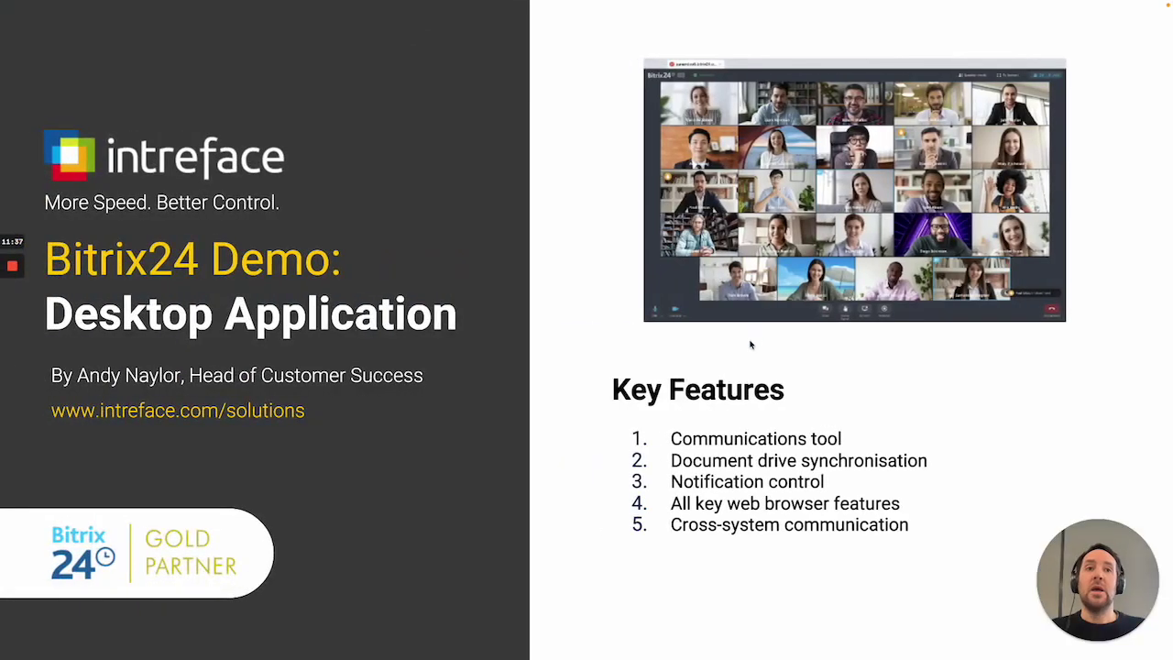
key(Right)
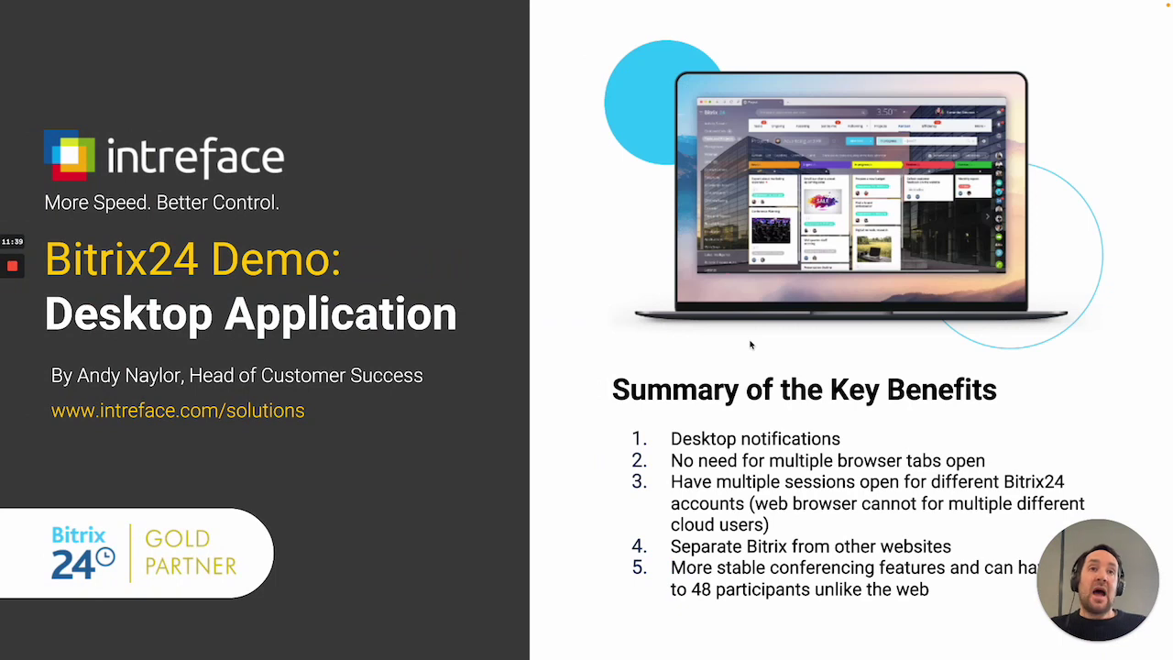